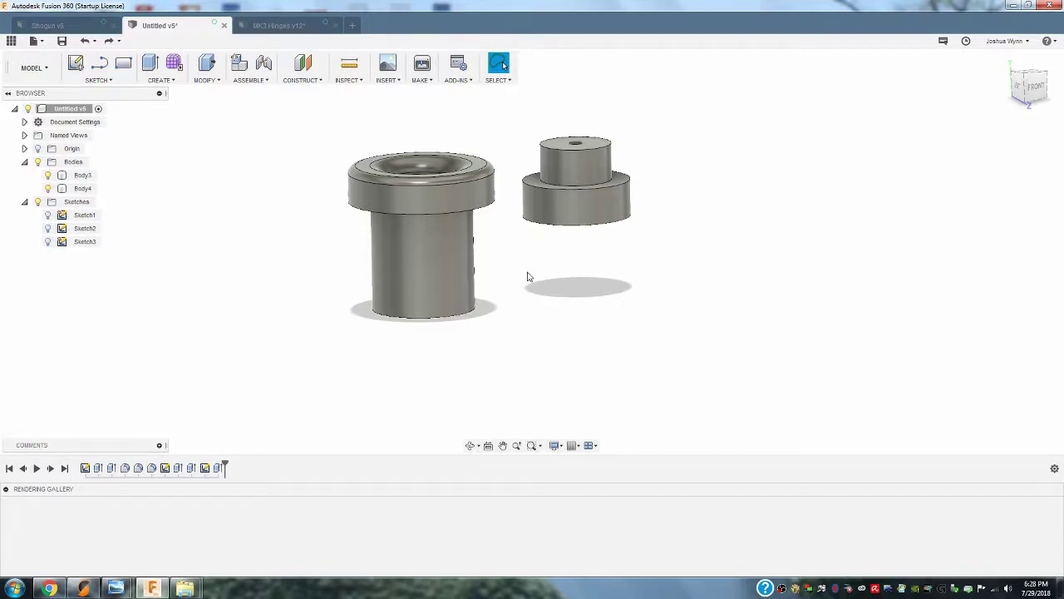
- Examine the flanged sleeve and stepped plug from several angles, and look over the separate parts in the MK3 Hinges v12 design
middle_click_drag(527, 277, 460, 290)
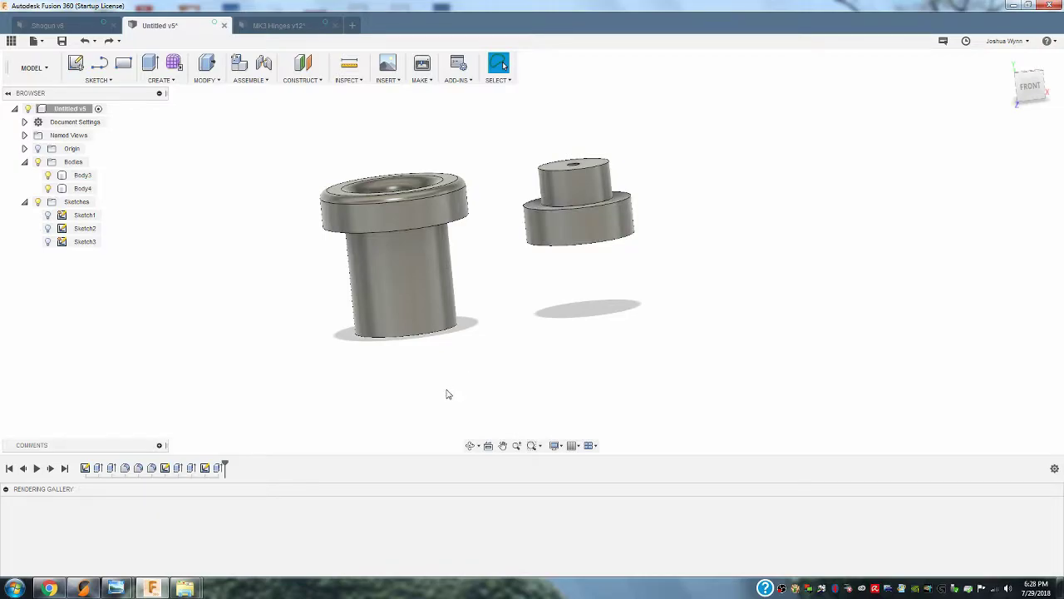
mouse_move(504, 325)
middle_mouse_down("shift")
mouse_move(493, 257)
mouse_move(494, 328)
middle_mouse_up("shift")
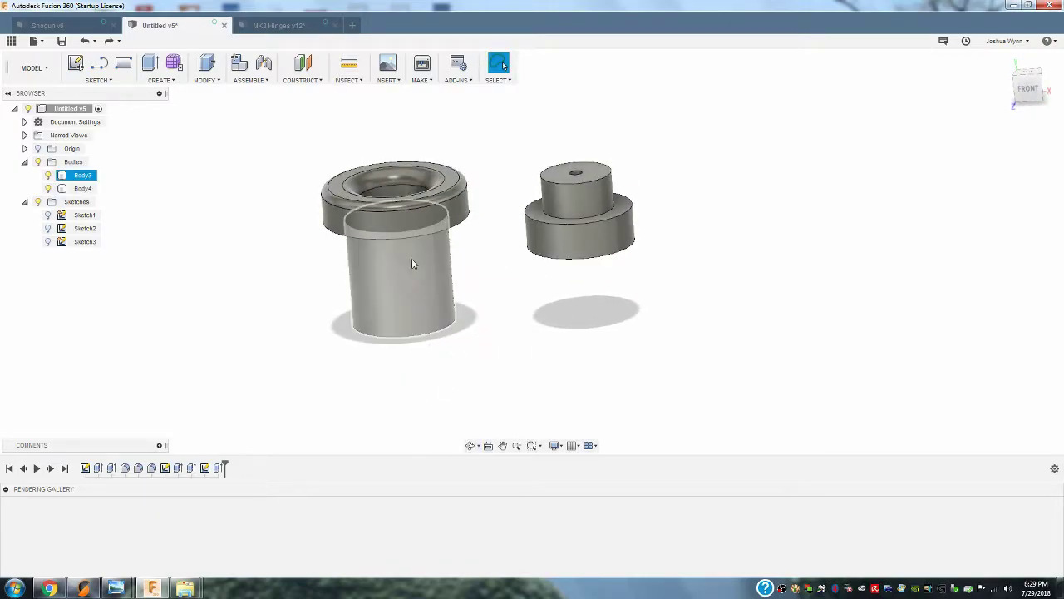
mouse_move(494, 247)
middle_mouse_down("shift")
mouse_move(496, 221)
mouse_move(498, 261)
middle_mouse_up("shift")
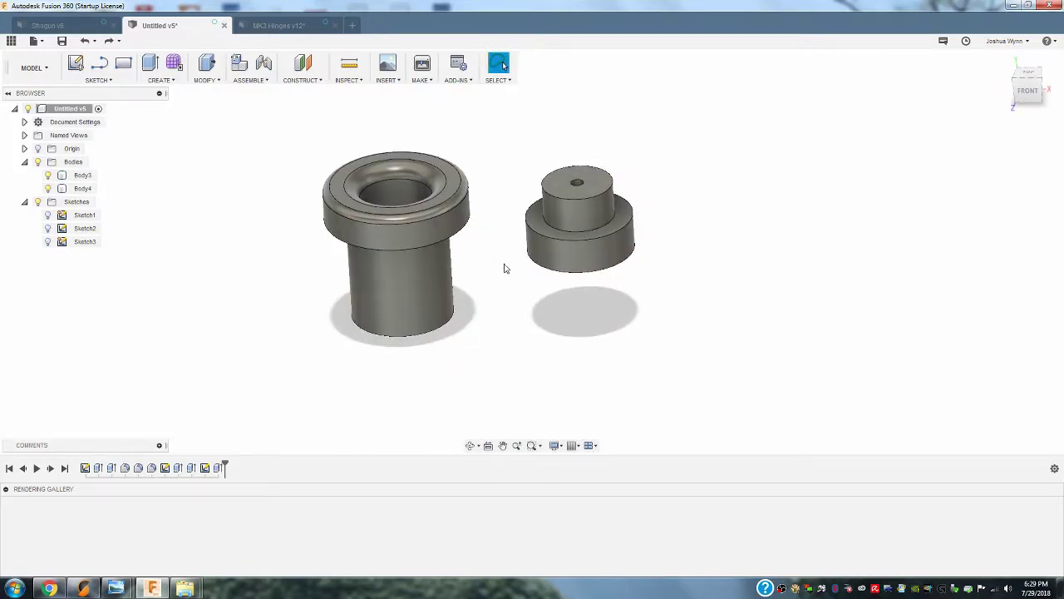
left_click(290, 30)
mouse_move(757, 238)
middle_mouse_down("shift")
mouse_move(734, 267)
mouse_move(741, 285)
mouse_move(737, 226)
mouse_move(718, 230)
mouse_move(757, 252)
mouse_move(684, 299)
mouse_move(743, 250)
mouse_move(754, 253)
middle_mouse_up("shift")
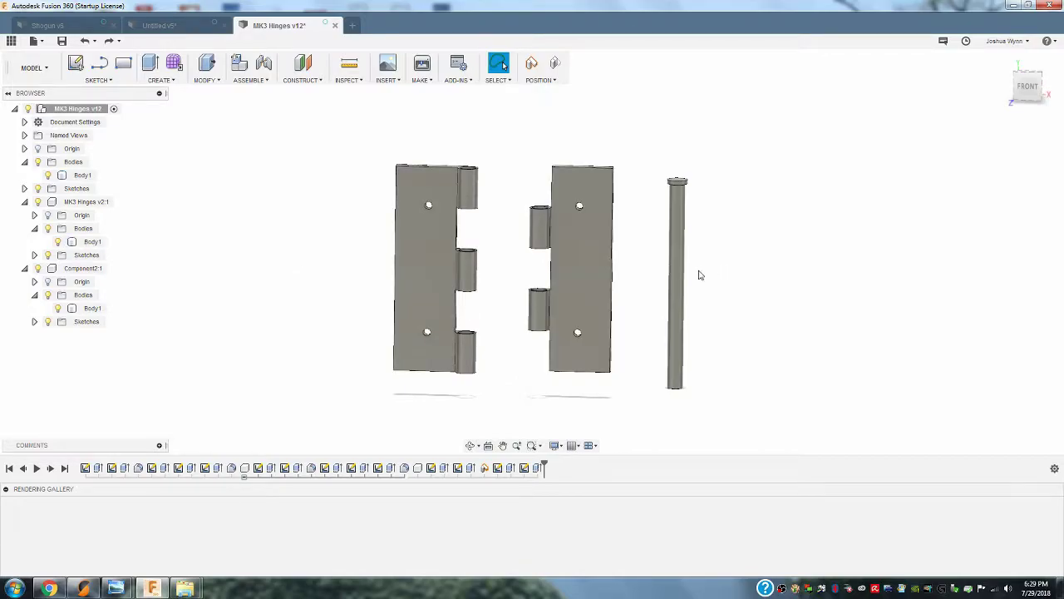
mouse_move(745, 286)
middle_mouse_down("shift")
mouse_move(724, 271)
mouse_move(698, 280)
mouse_move(707, 297)
mouse_move(798, 297)
mouse_move(708, 304)
mouse_move(743, 274)
mouse_move(738, 292)
middle_mouse_up("shift")
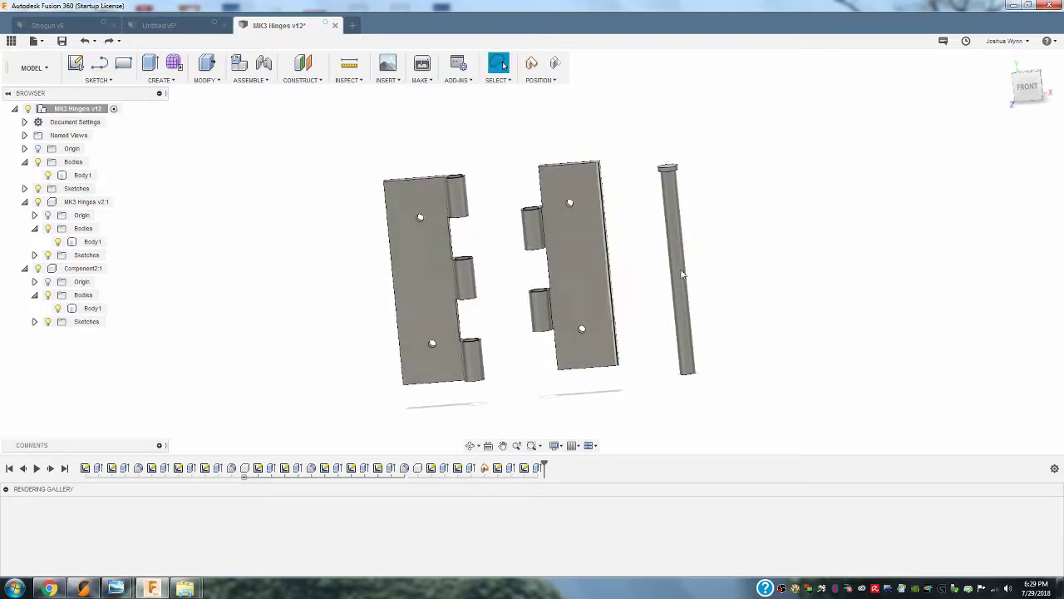
left_click(183, 31)
mouse_move(505, 379)
middle_mouse_down("shift")
mouse_move(515, 380)
mouse_move(523, 335)
mouse_move(510, 318)
mouse_move(522, 360)
mouse_move(504, 370)
middle_mouse_up("shift")
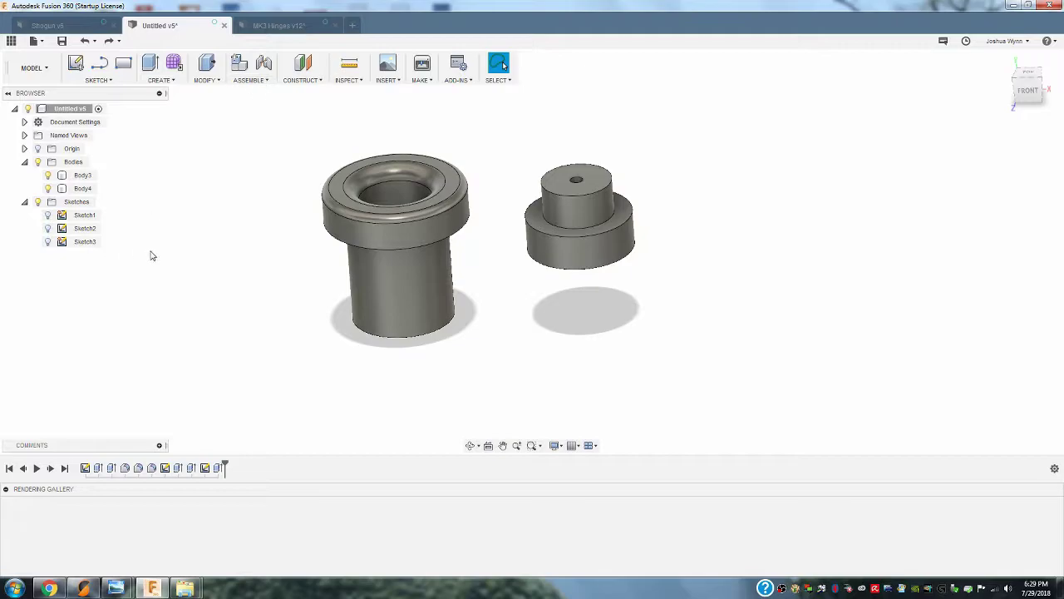
- Convert Body3, the flanged sleeve, into a component and expand it in the browser to show its body
right_click(81, 178)
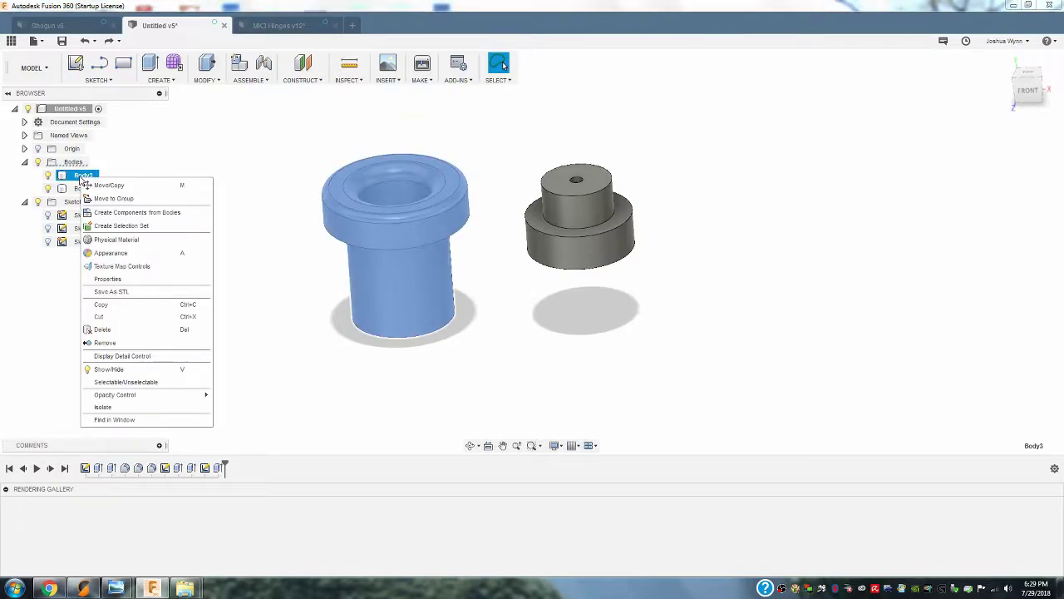
left_click(155, 214)
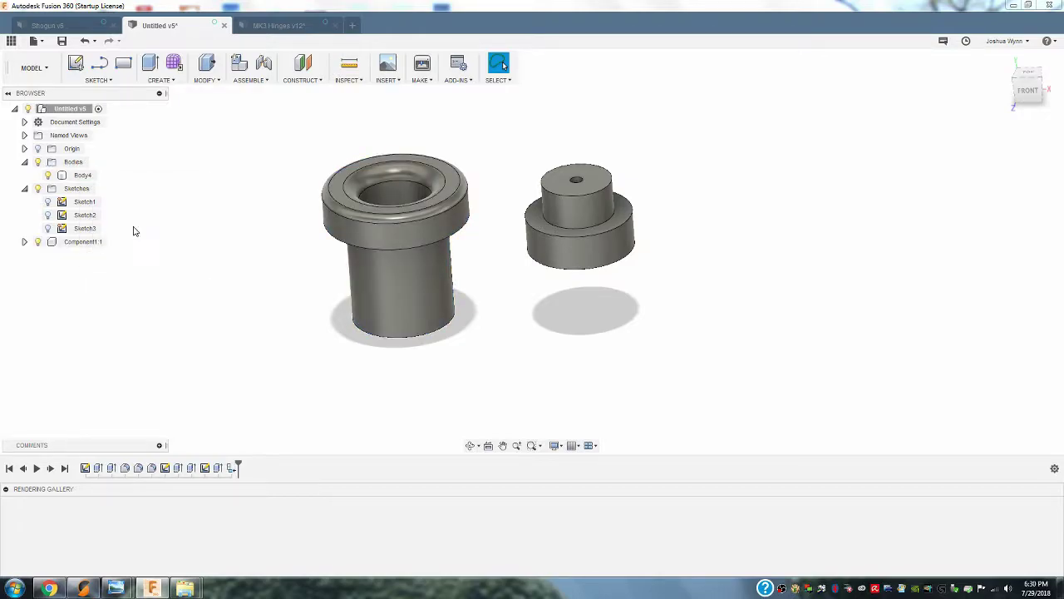
left_click(24, 241)
left_click(34, 269)
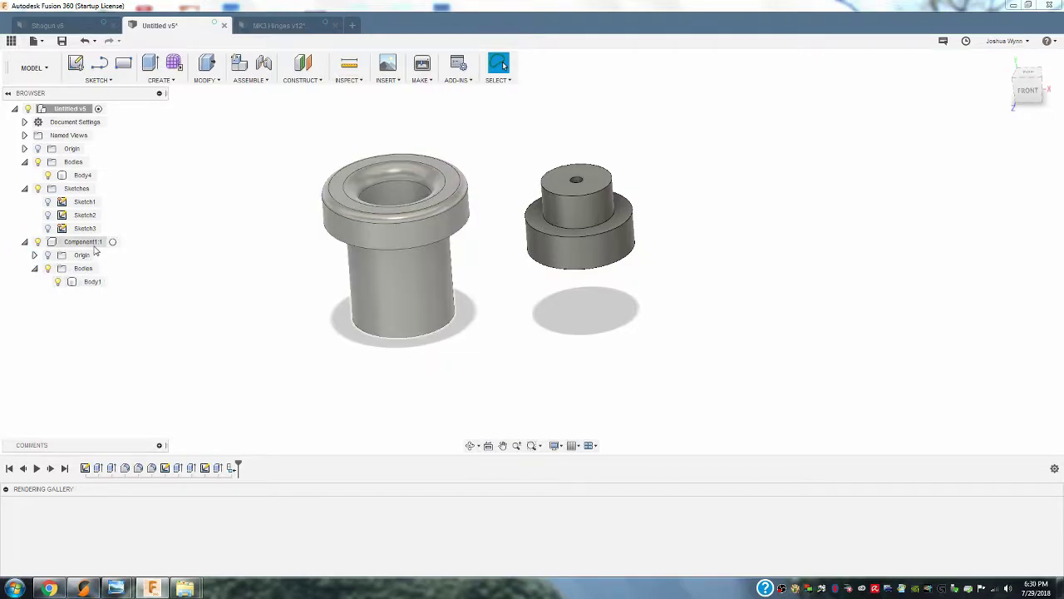
- Convert Body4, the stepped plug, into its own component and expand it to show its body
right_click(84, 177)
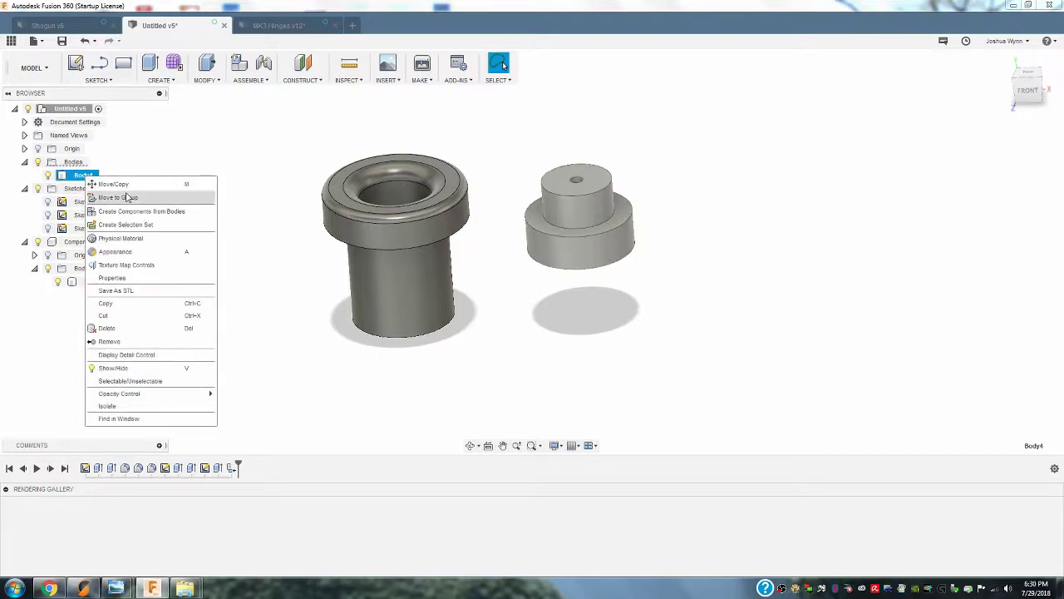
left_click(143, 213)
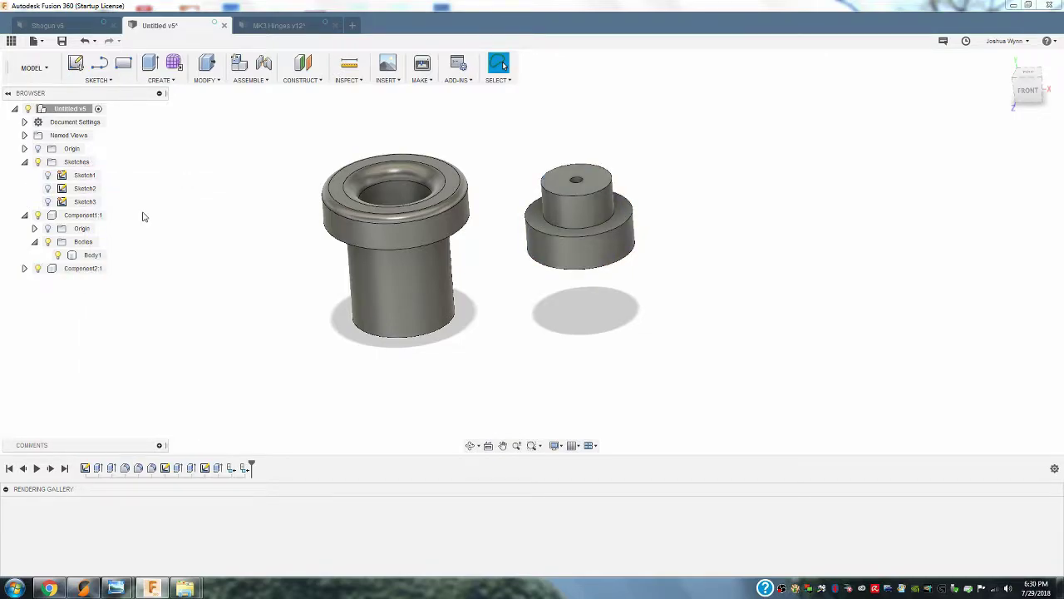
left_click(25, 269)
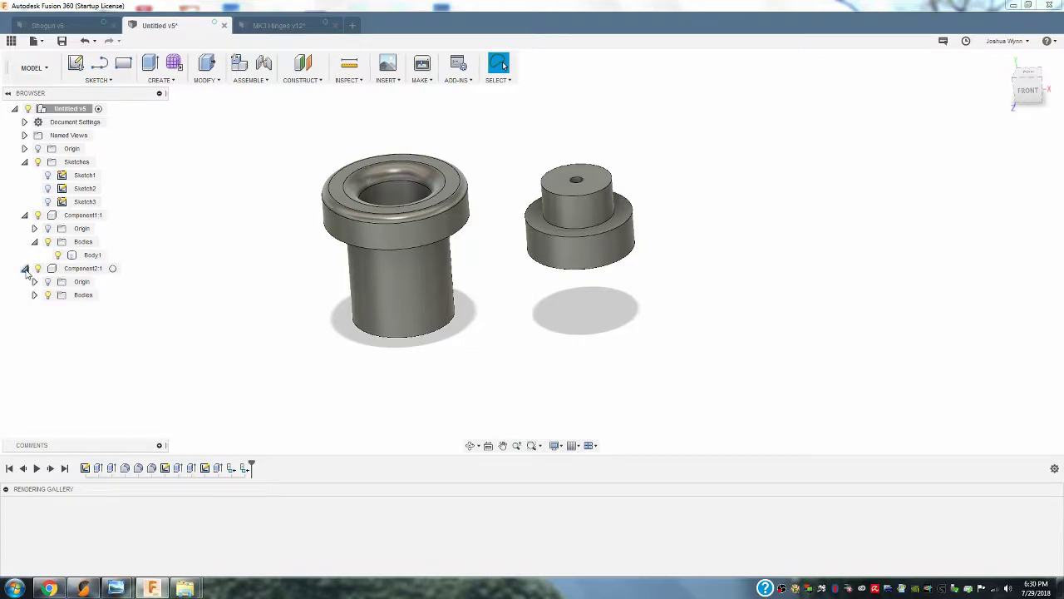
left_click(34, 296)
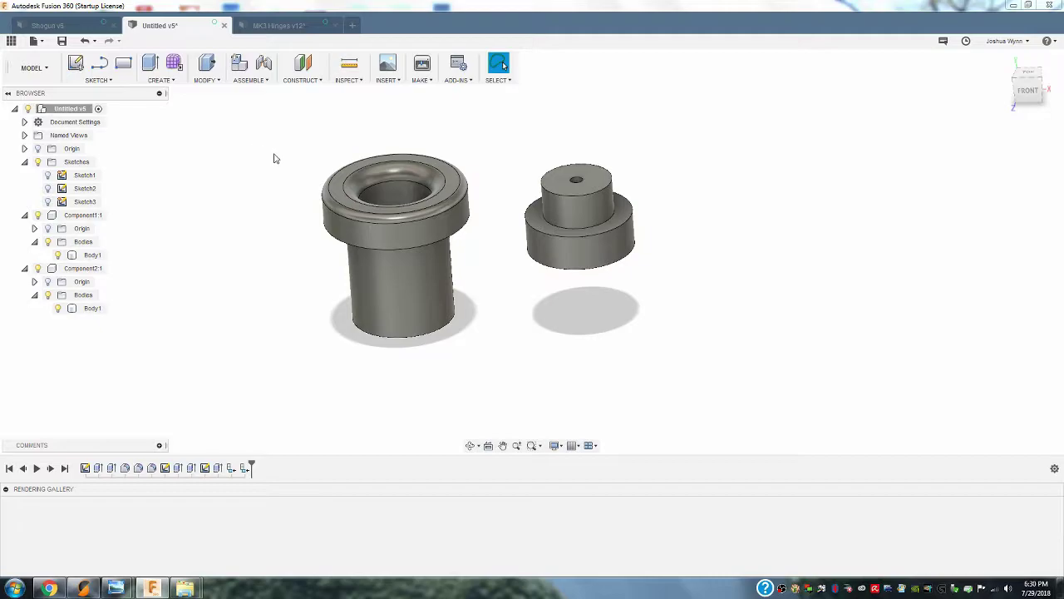
- Create a Slider joint along the Z axis from the plug's top hole centre to the centre of the sleeve's lower bore opening
left_click(254, 79)
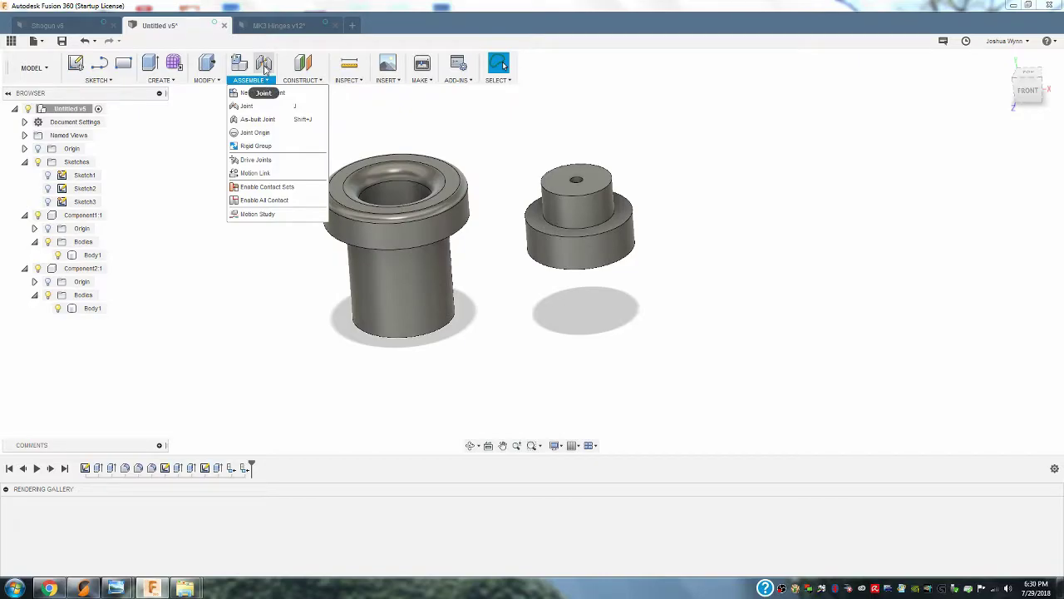
left_click(247, 107)
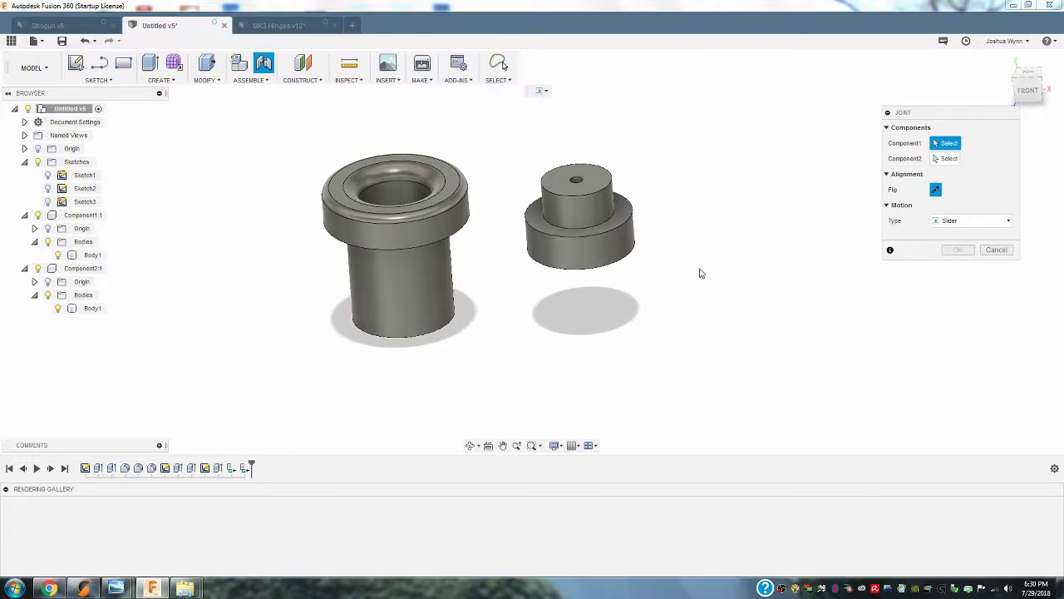
mouse_move(699, 267)
middle_mouse_down("shift")
mouse_move(700, 290)
mouse_move(703, 281)
middle_mouse_up("shift")
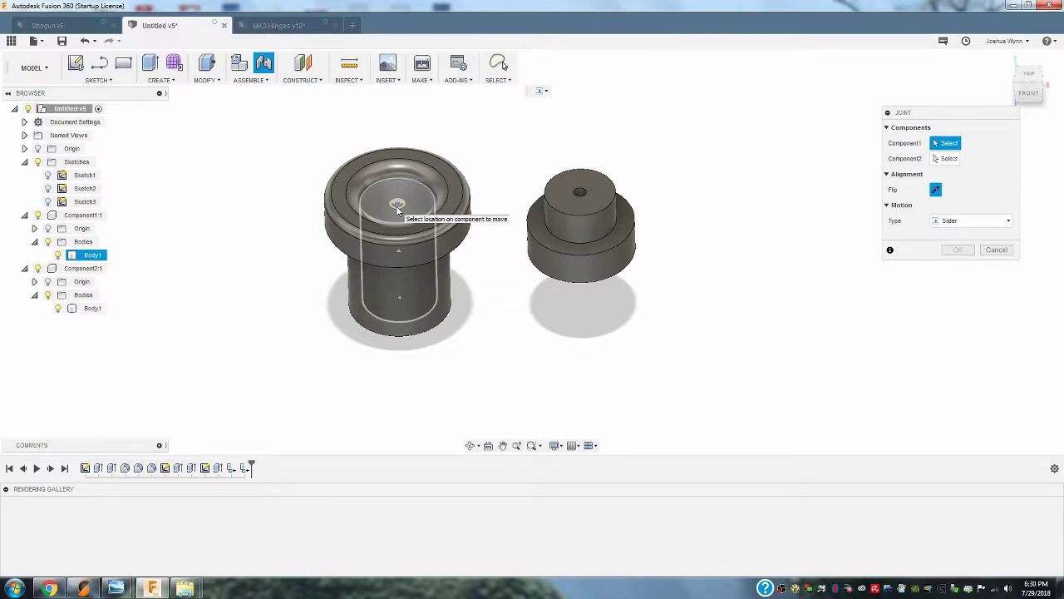
left_click(580, 193)
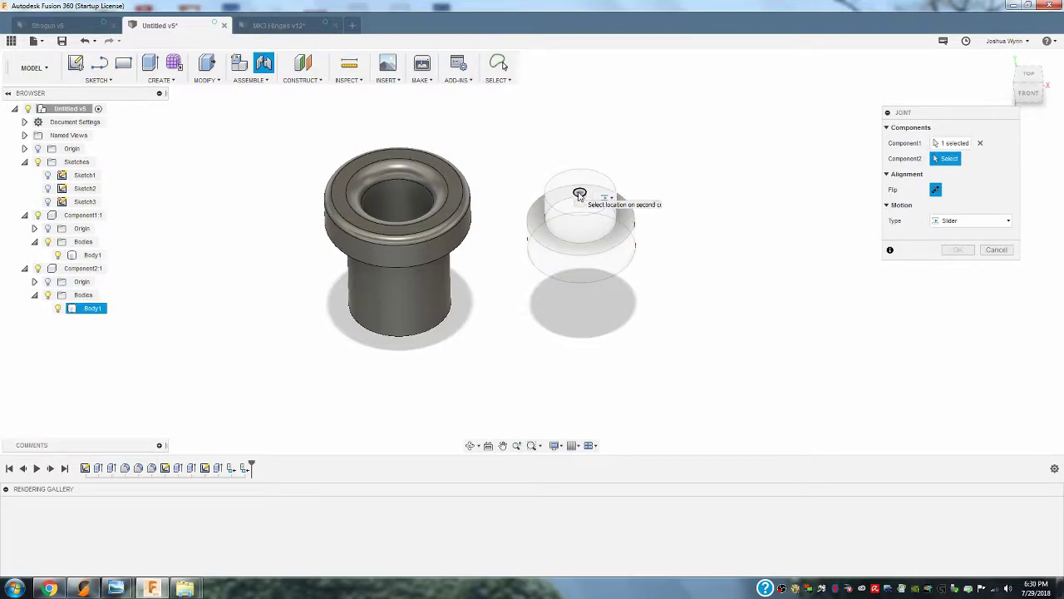
middle_click_drag(504, 362, 510, 262, "shift")
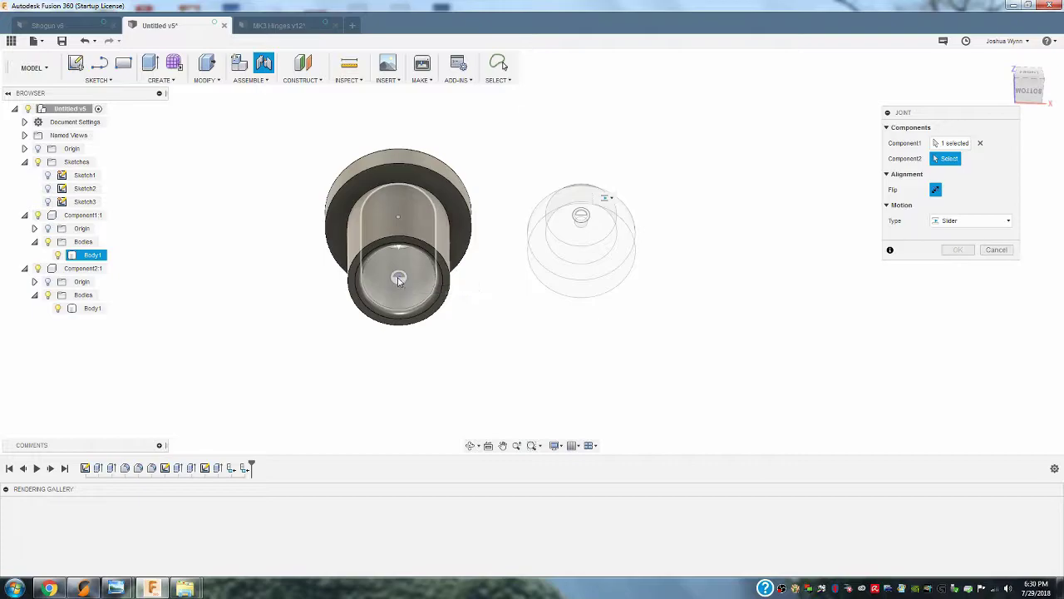
left_click(399, 281)
middle_click_drag(399, 282, 621, 317, "shift")
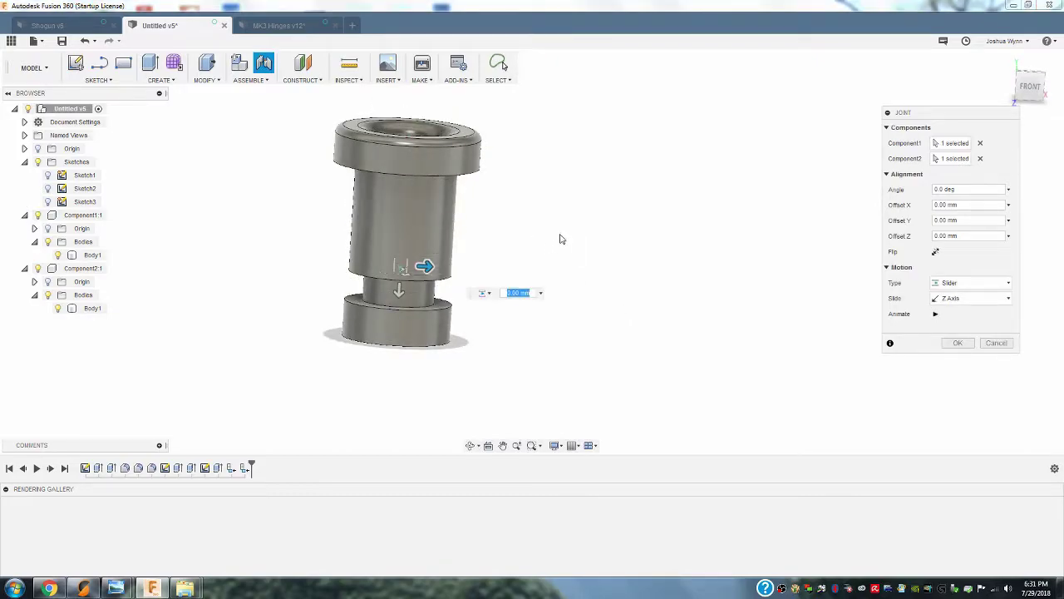
left_click(996, 287)
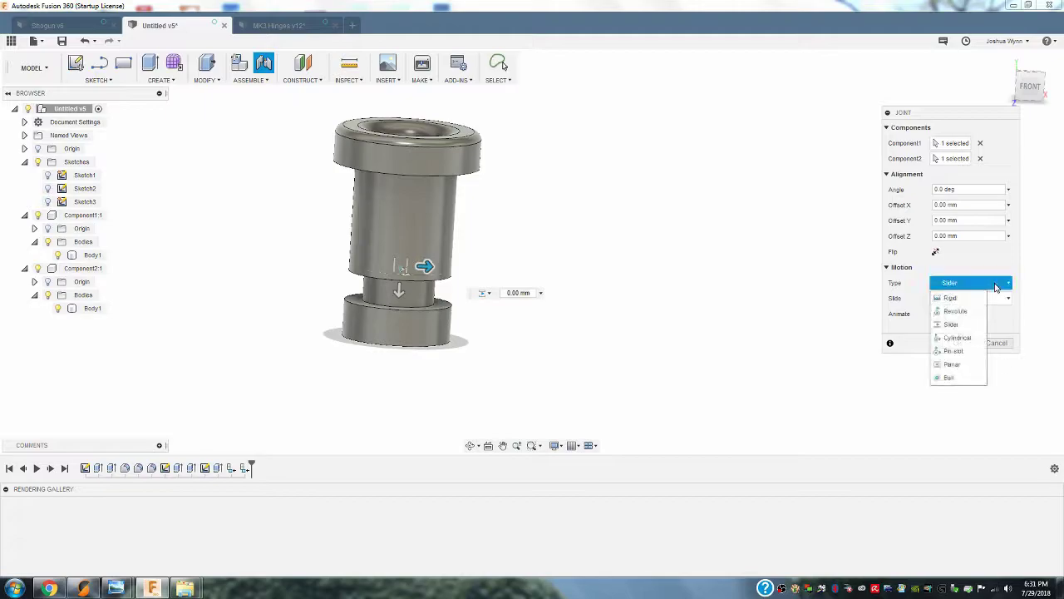
left_click(968, 325)
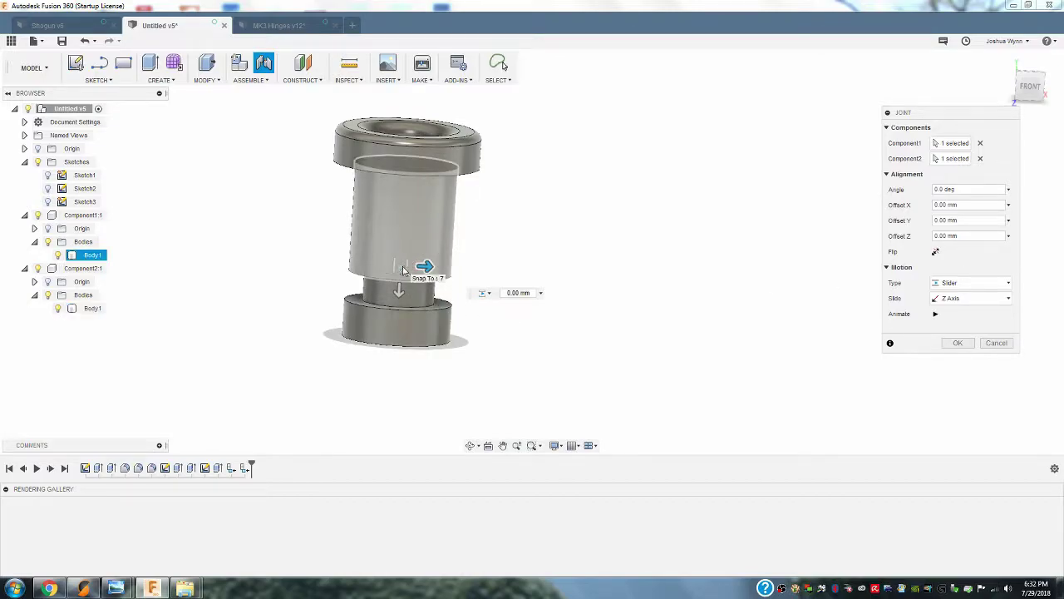
left_click(959, 344)
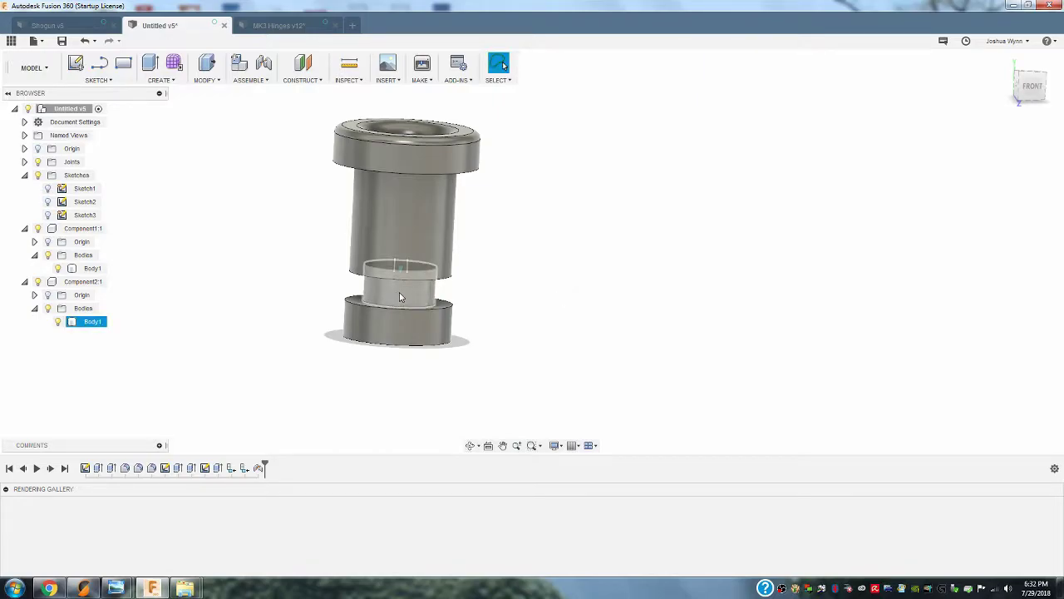
- Undo the trial move of the joined parts and ground Component1, the flanged sleeve
left_click_drag(399, 292, 416, 315)
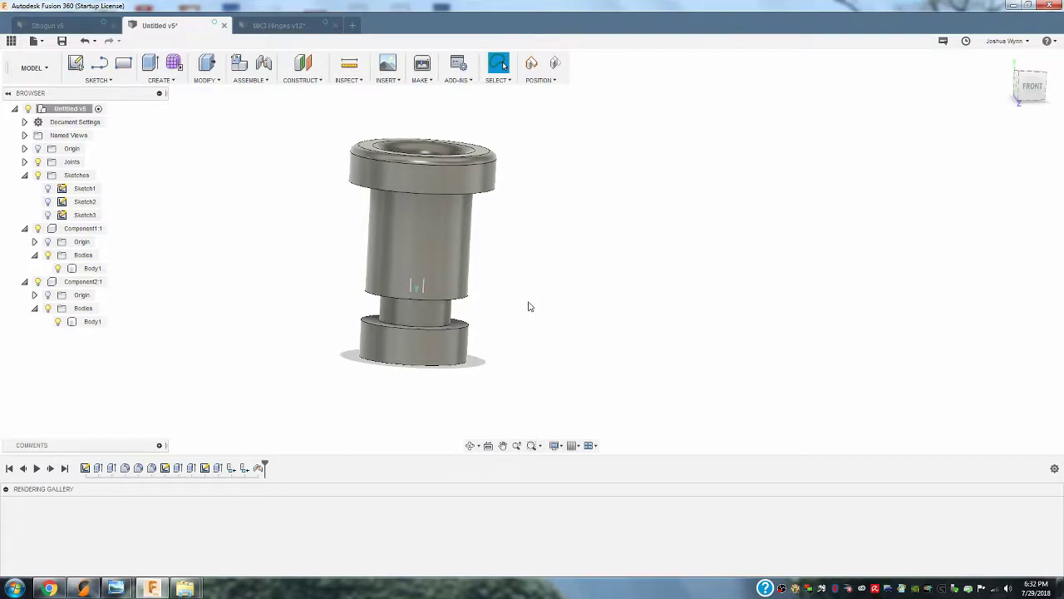
key("ctrl+z")
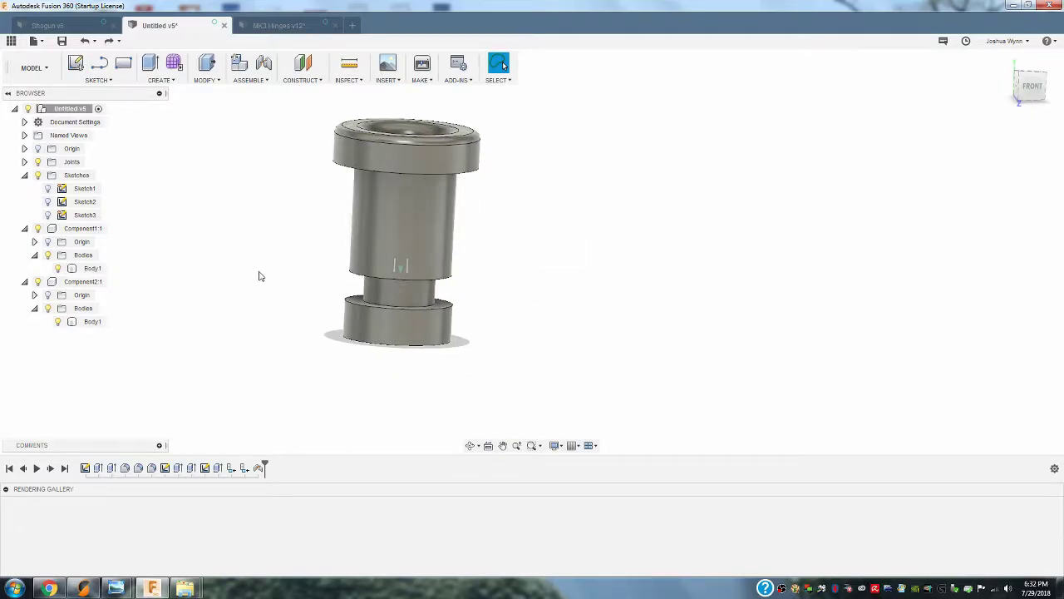
left_click(394, 171)
left_click(86, 229)
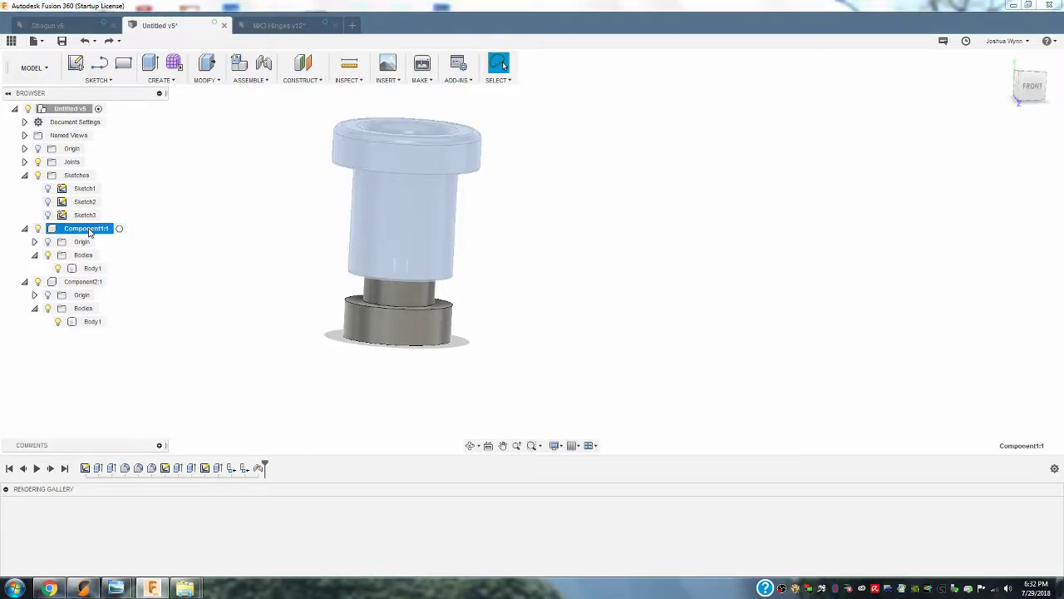
right_click(90, 232)
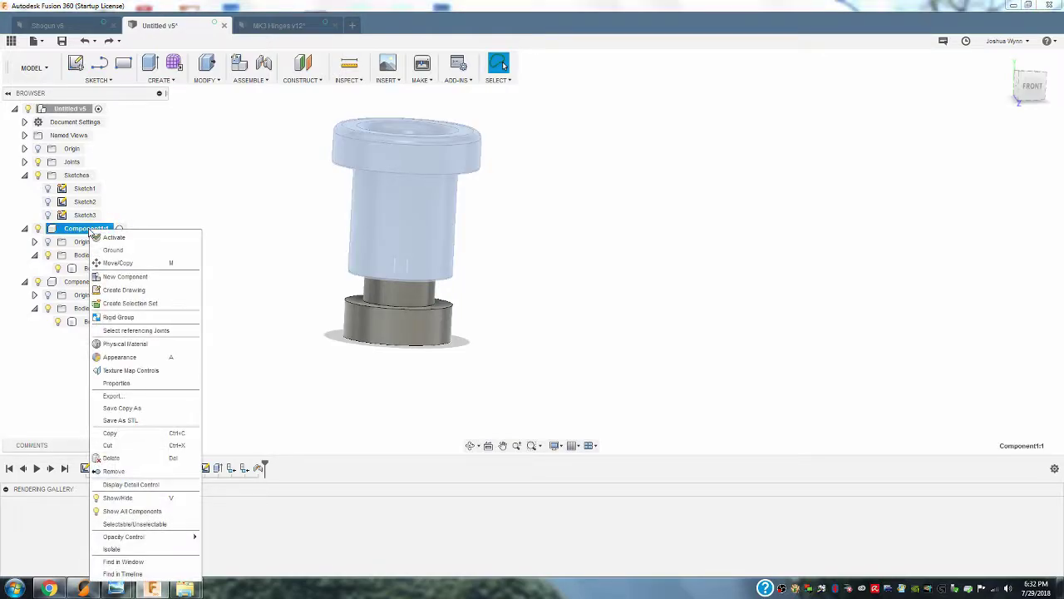
left_click(179, 222)
right_click(96, 228)
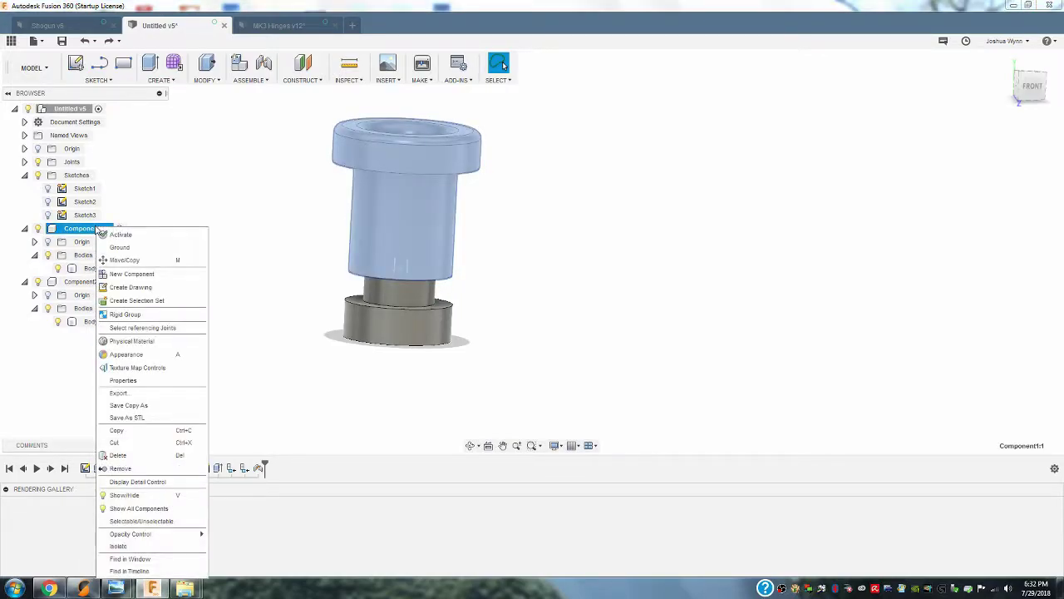
left_click(124, 248)
- Test the grounded sleeve by trying to move it, and slide the plug down along the joint, clear of the sleeve
mouse_move(403, 157)
left_mouse_down()
mouse_move(416, 188)
mouse_move(419, 168)
left_mouse_up()
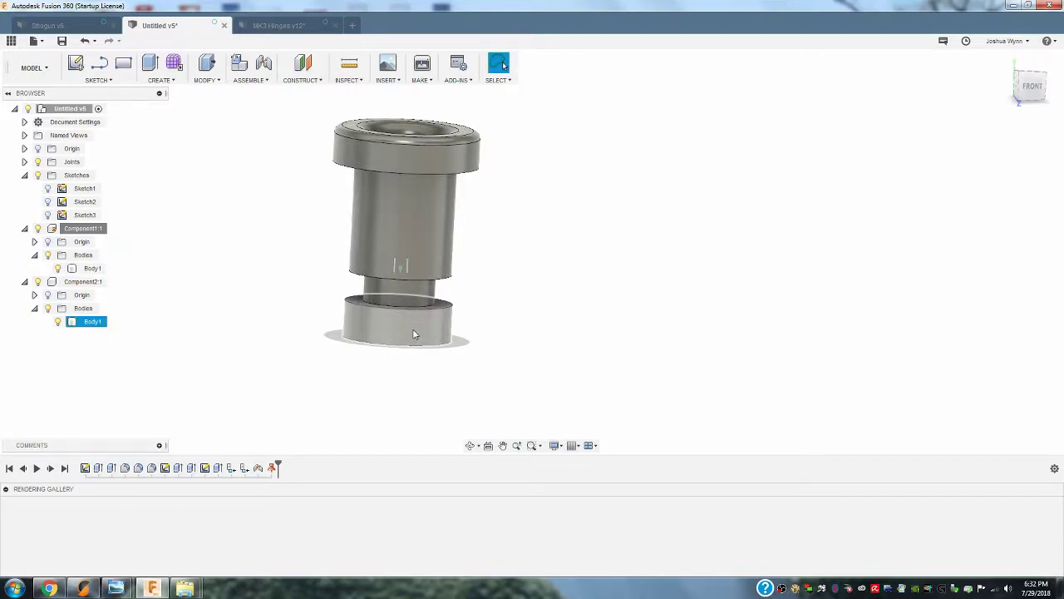
left_click_drag(400, 329, 390, 356)
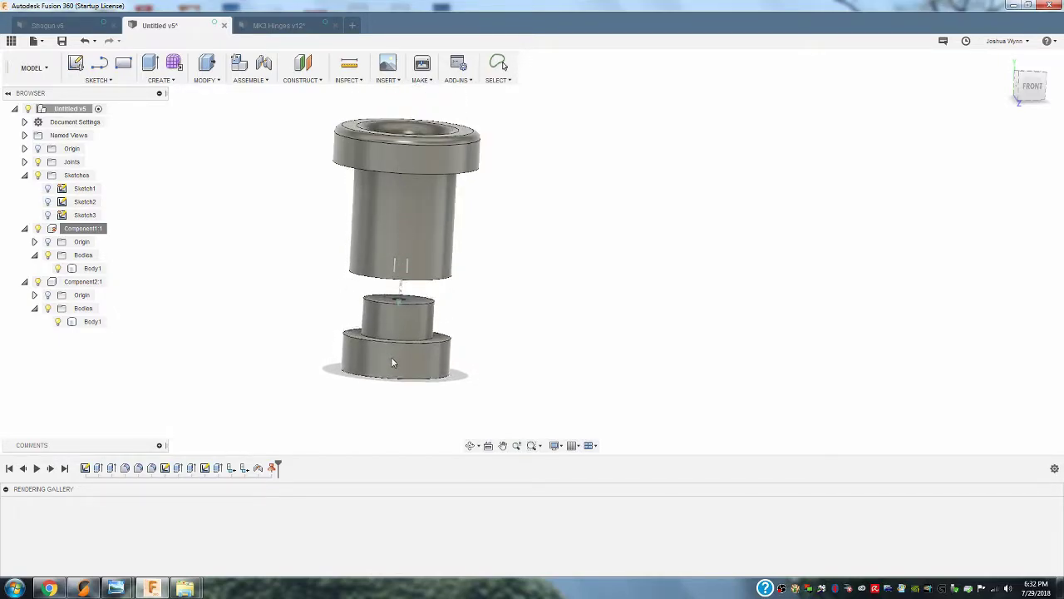
mouse_move(516, 351)
middle_mouse_down("shift")
mouse_move(549, 297)
mouse_move(549, 352)
mouse_move(556, 323)
mouse_move(560, 348)
mouse_move(525, 341)
mouse_move(529, 366)
middle_mouse_up("shift")
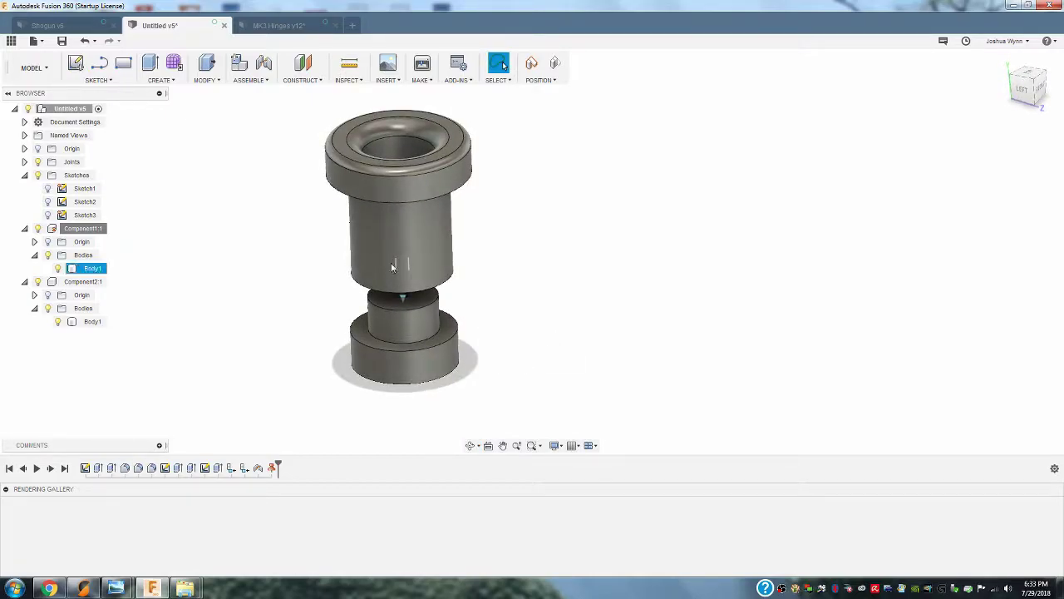
- Enable contact for all components and slide the plug up against the sleeve's lower end
left_click(266, 81)
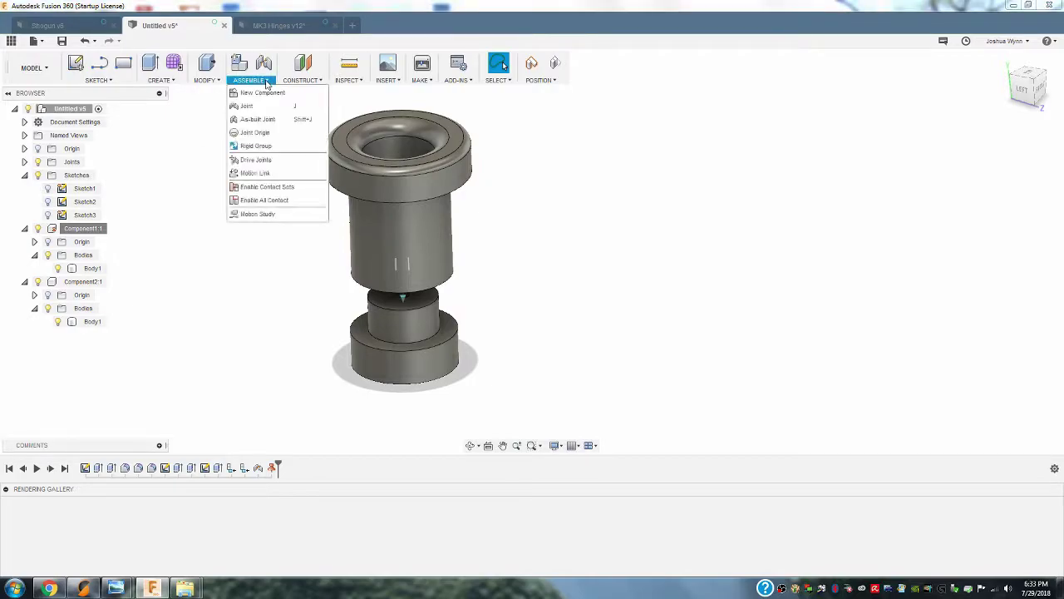
left_click(278, 202)
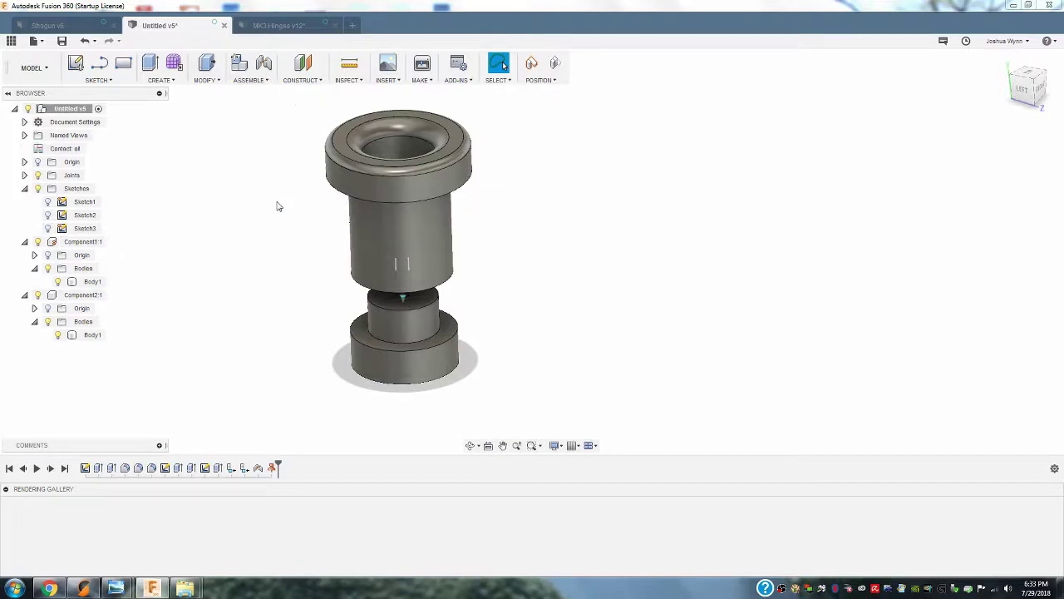
middle_click_drag(511, 366, 565, 332, "shift")
left_click(404, 371)
left_click_drag(409, 355, 400, 259)
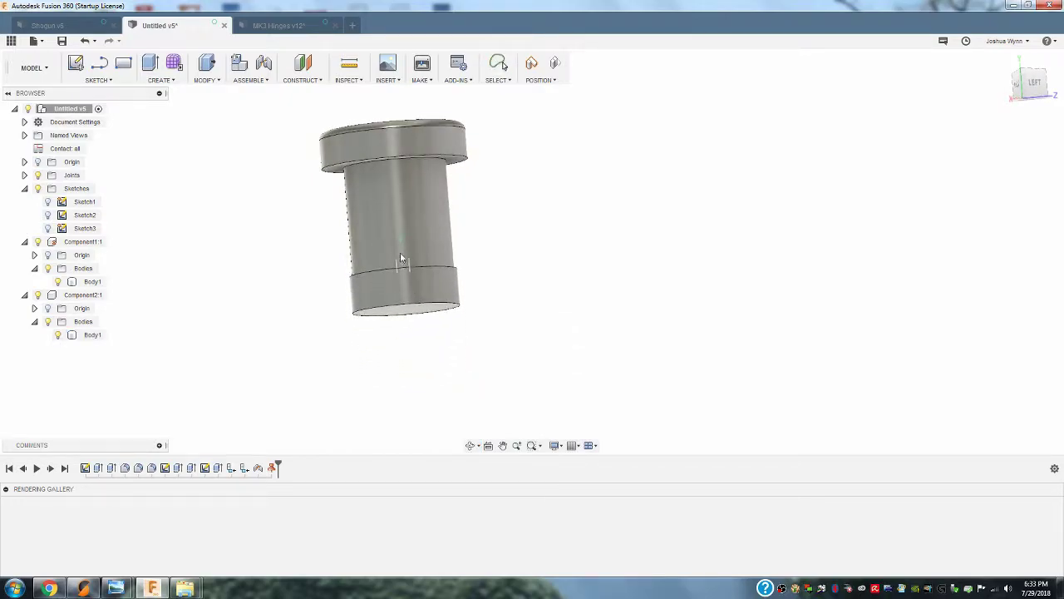
- Slide the plug back down out of the sleeve and view the gap between both parts from below
middle_click_drag(498, 271, 513, 295, "shift")
left_click_drag(430, 299, 451, 361)
middle_click_drag(451, 361, 667, 335, "shift")
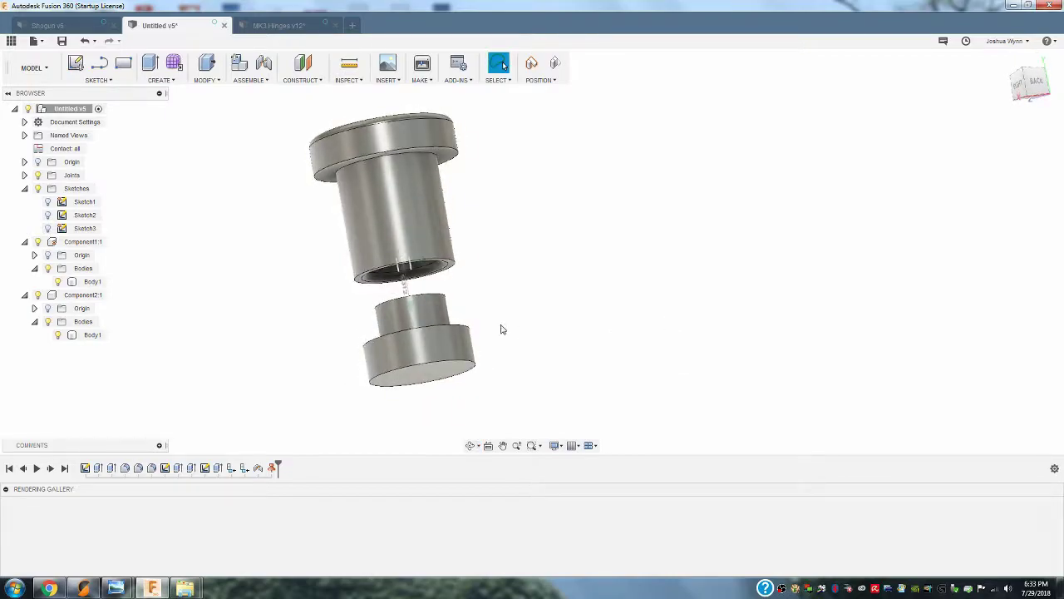
left_click(453, 319)
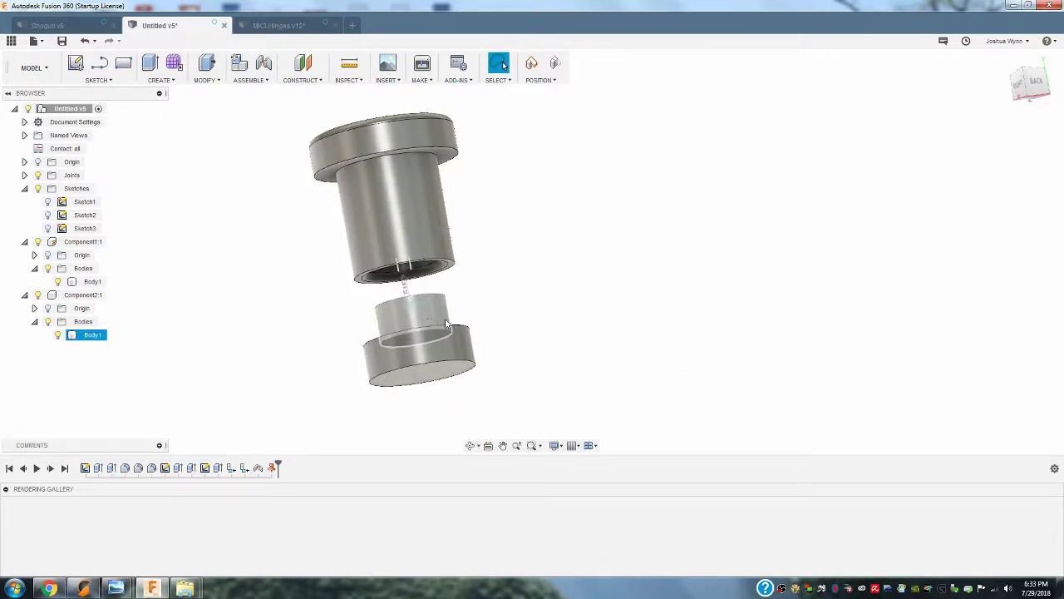
- Slide the plug back up along the joint until it meets the sleeve, and view the assembly from above
middle_click_drag(511, 321, 515, 341, "shift")
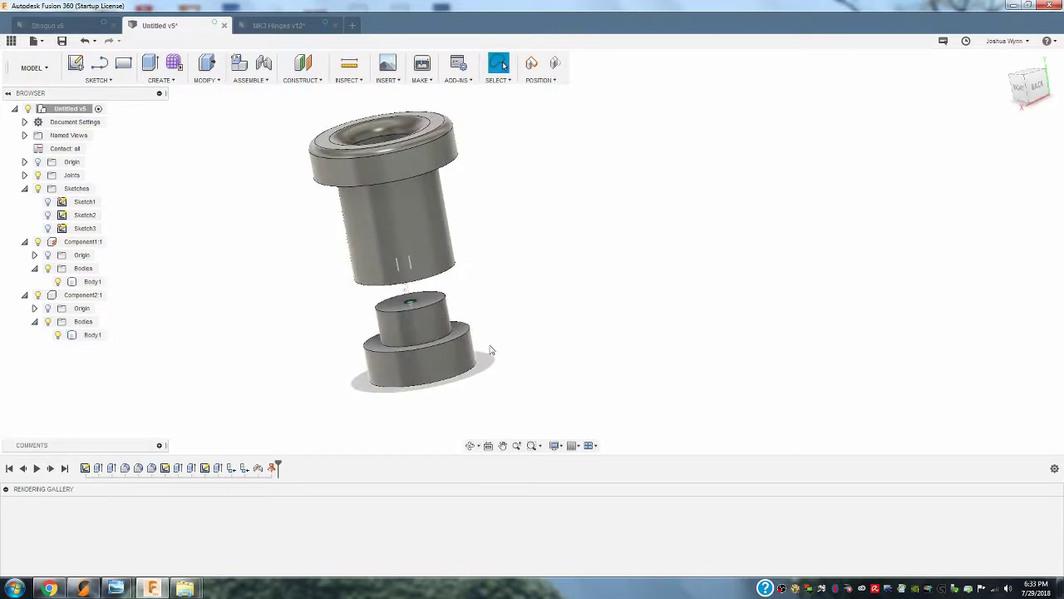
middle_click_drag(508, 350, 504, 318, "shift")
left_click(440, 341)
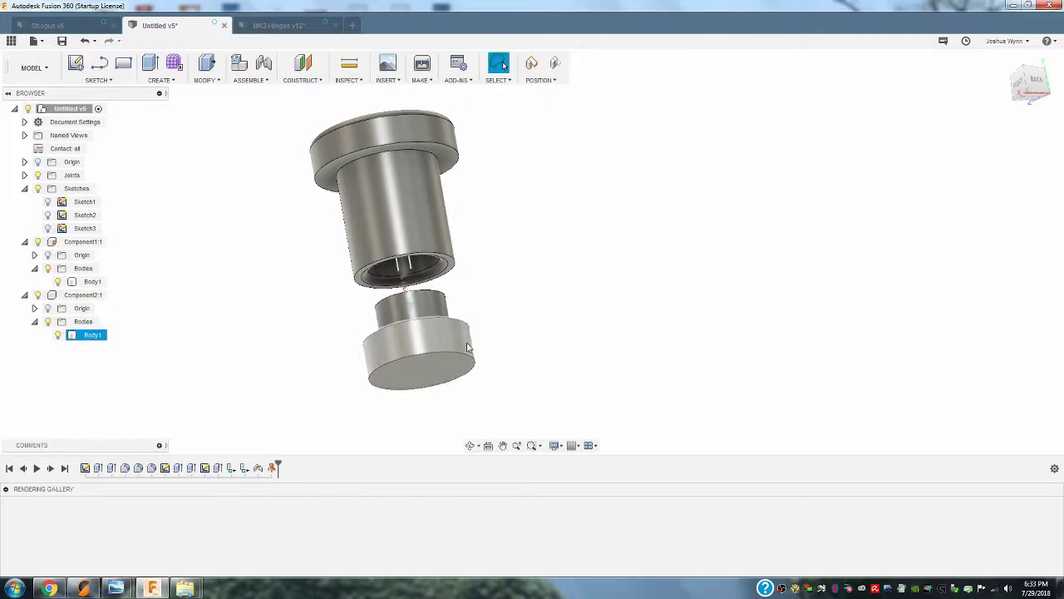
left_click_drag(443, 347, 442, 246)
mouse_move(445, 285)
left_mouse_down()
mouse_move(448, 331)
mouse_move(421, 295)
mouse_move(443, 330)
mouse_move(441, 291)
left_mouse_up()
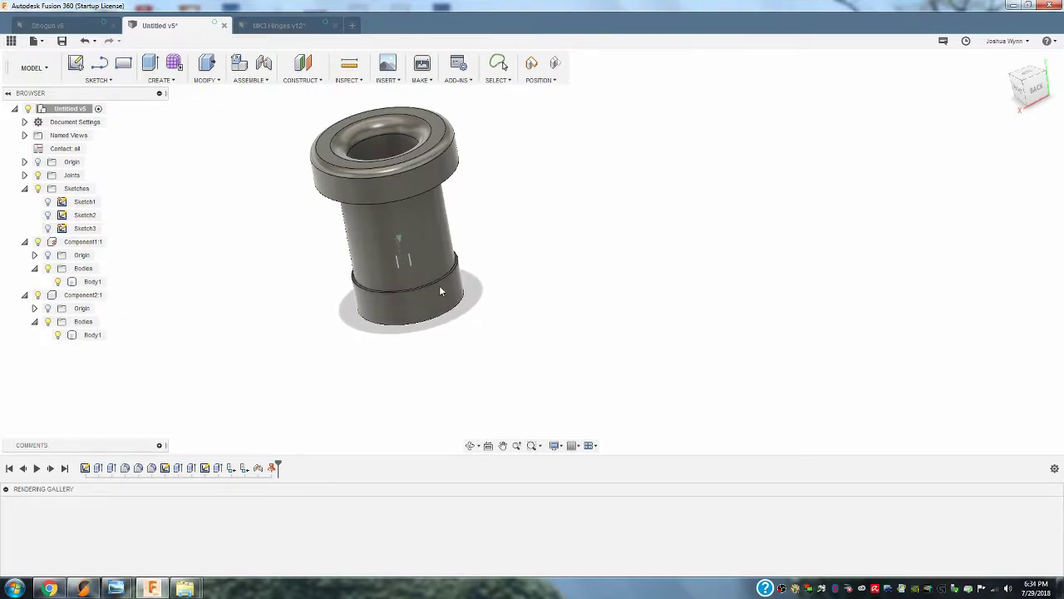
left_click(441, 291)
left_click(640, 229)
middle_click_drag(532, 208, 554, 267, "shift")
key("Escape")
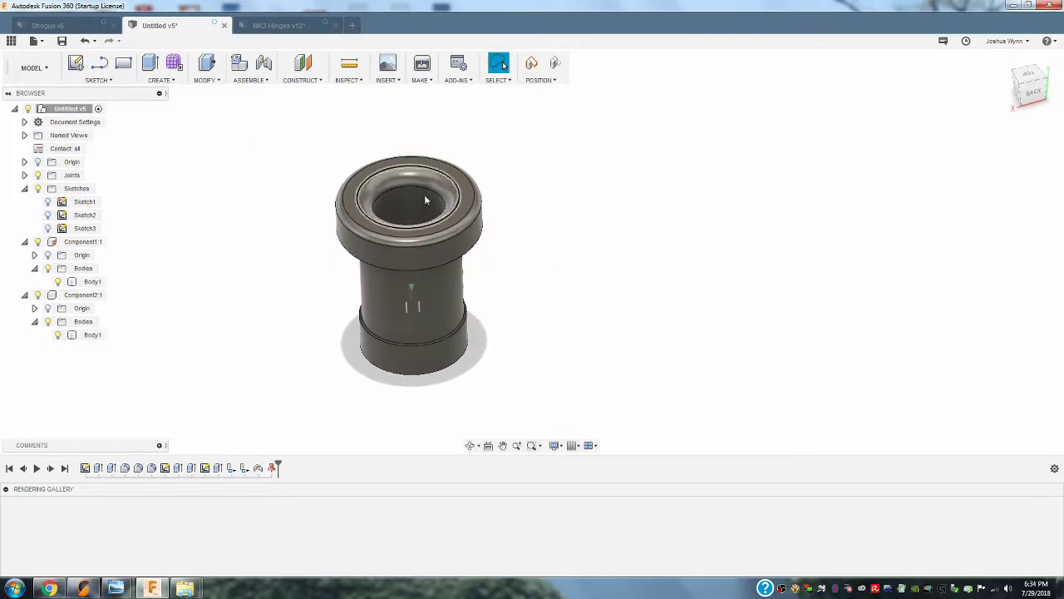
- Switch to the MK3 Hinges v12 document and examine the two hinge leaves and the pin
left_click(281, 25)
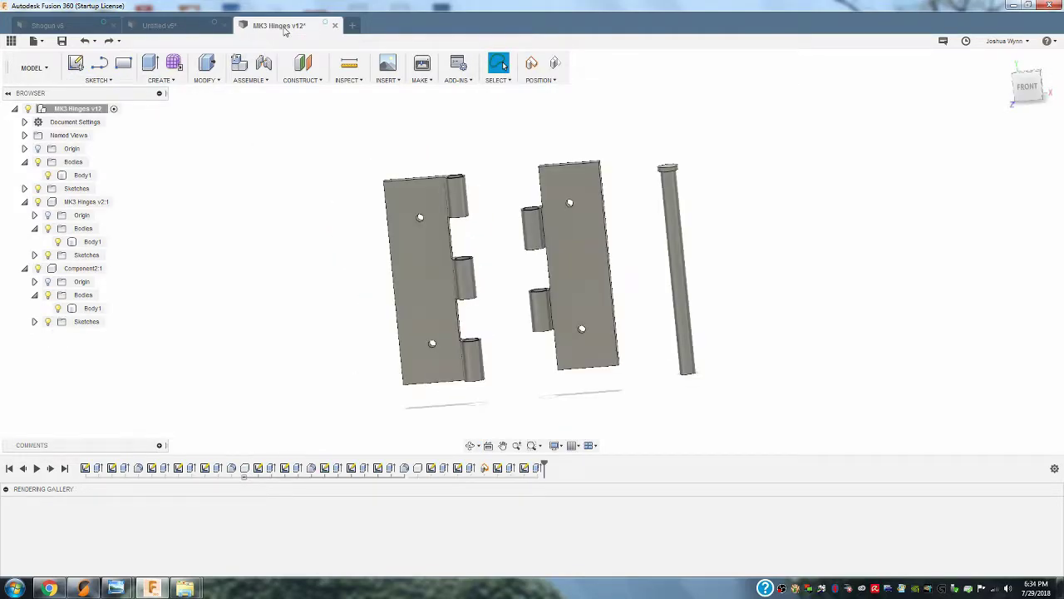
middle_click_drag(758, 236, 744, 254, "shift")
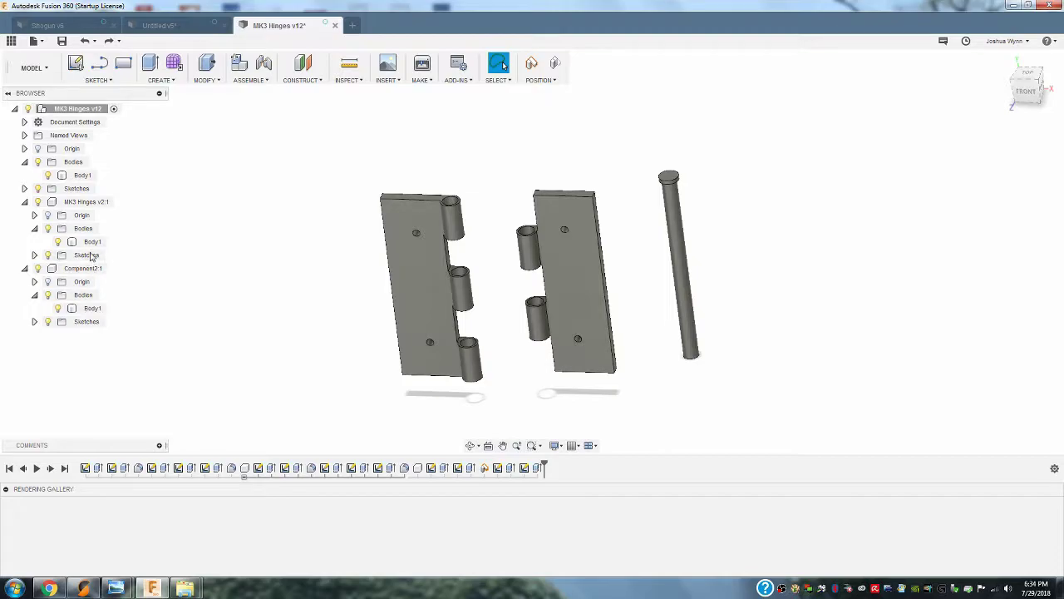
left_click(425, 221)
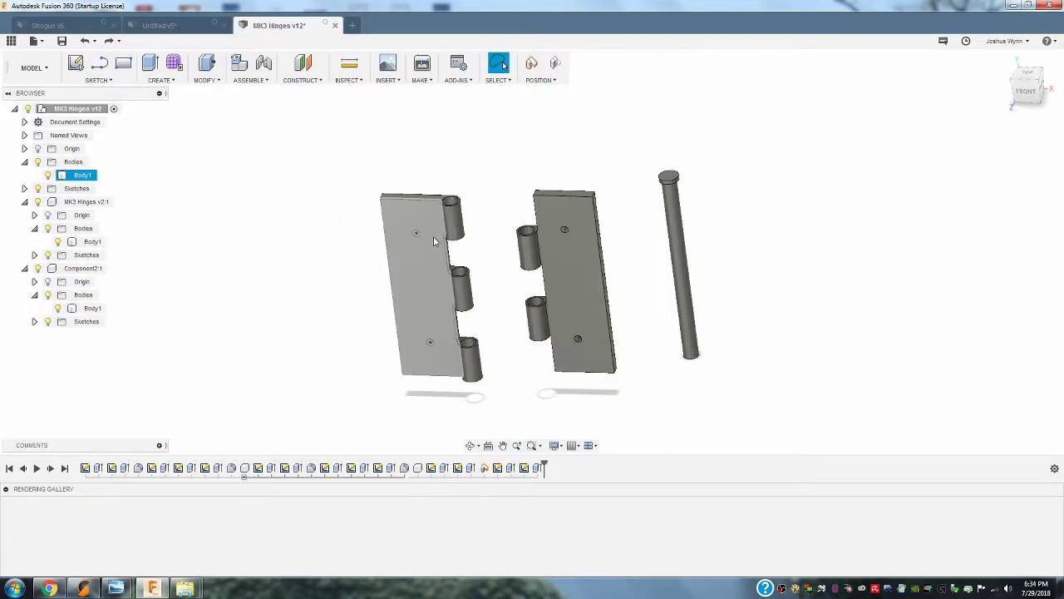
key("Escape")
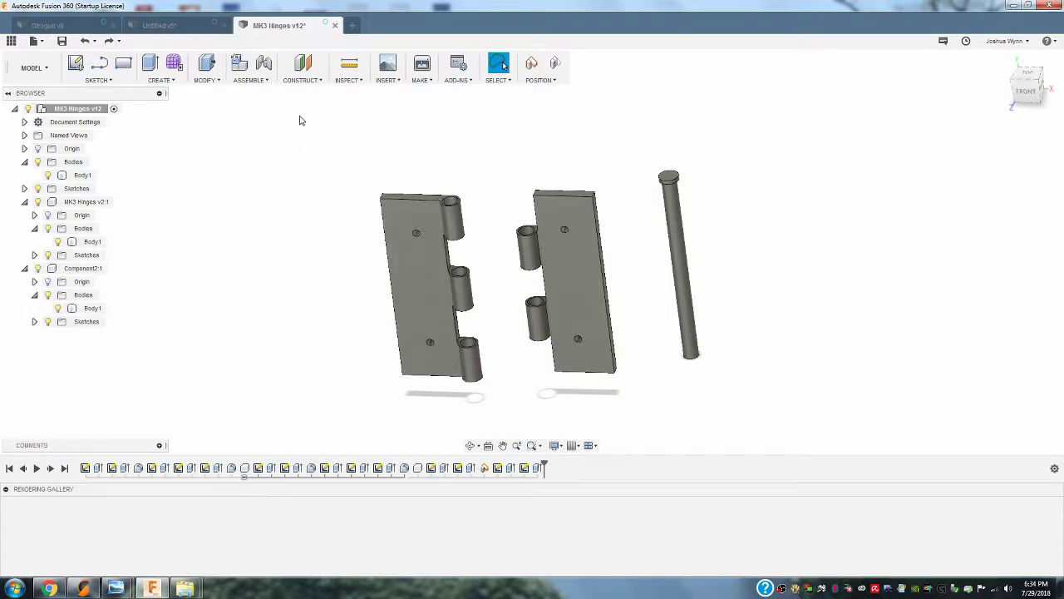
- Capture the current positions and joint the top of the two-knuckle leaf's upper knuckle to the underside of the three-knuckle leaf's top knuckle
left_click(256, 80)
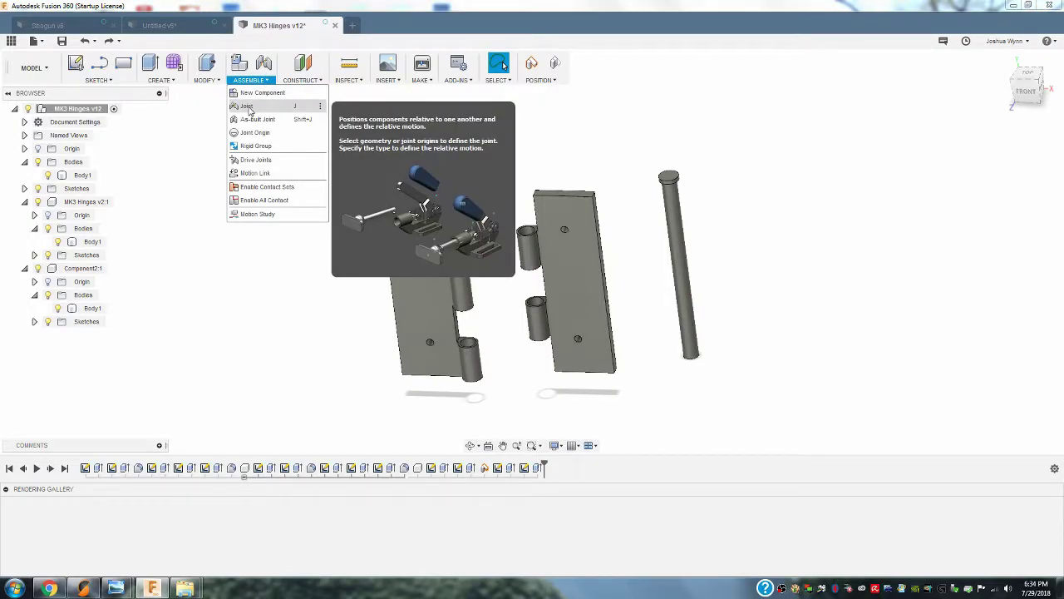
left_click(248, 108)
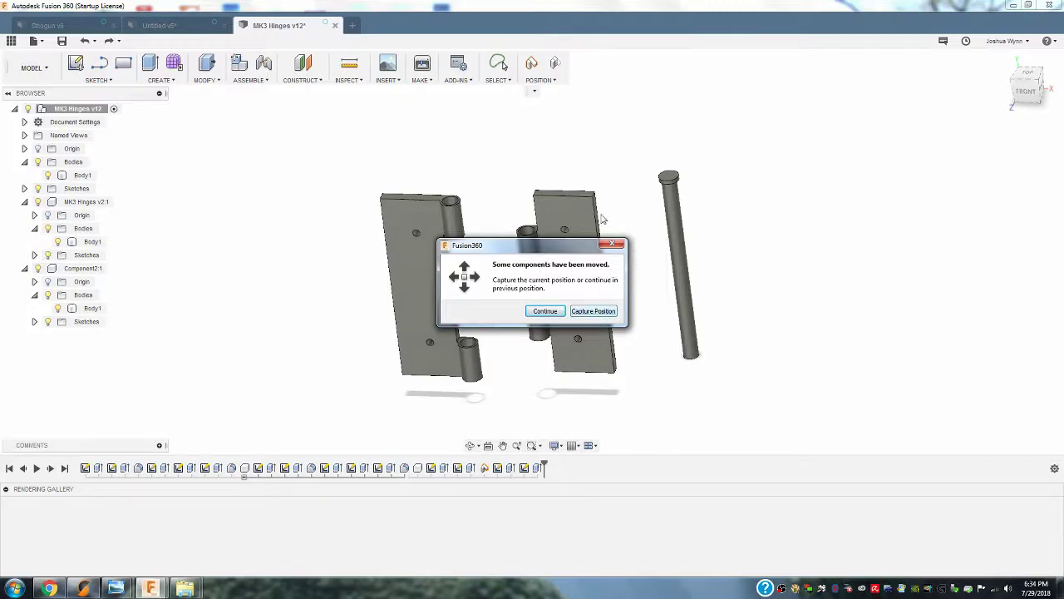
left_click(593, 311)
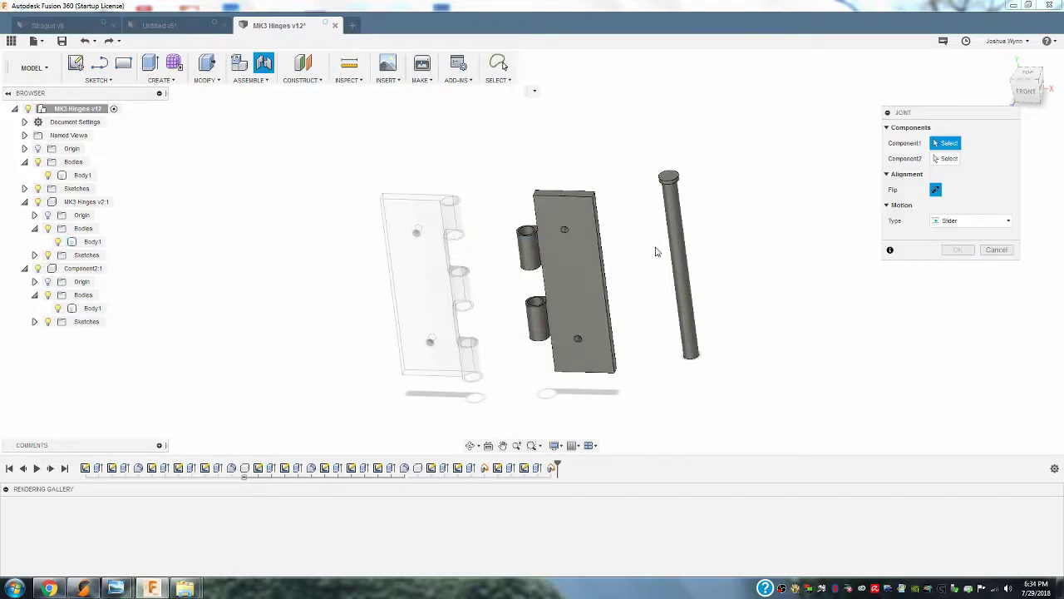
middle_click_drag(653, 305, 654, 314, "shift")
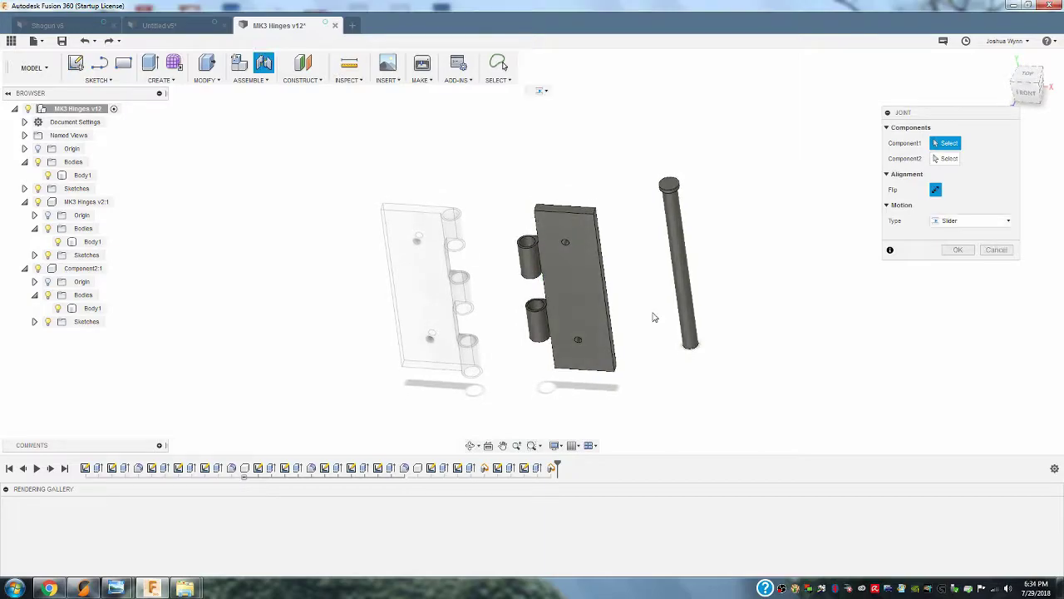
left_click(528, 244)
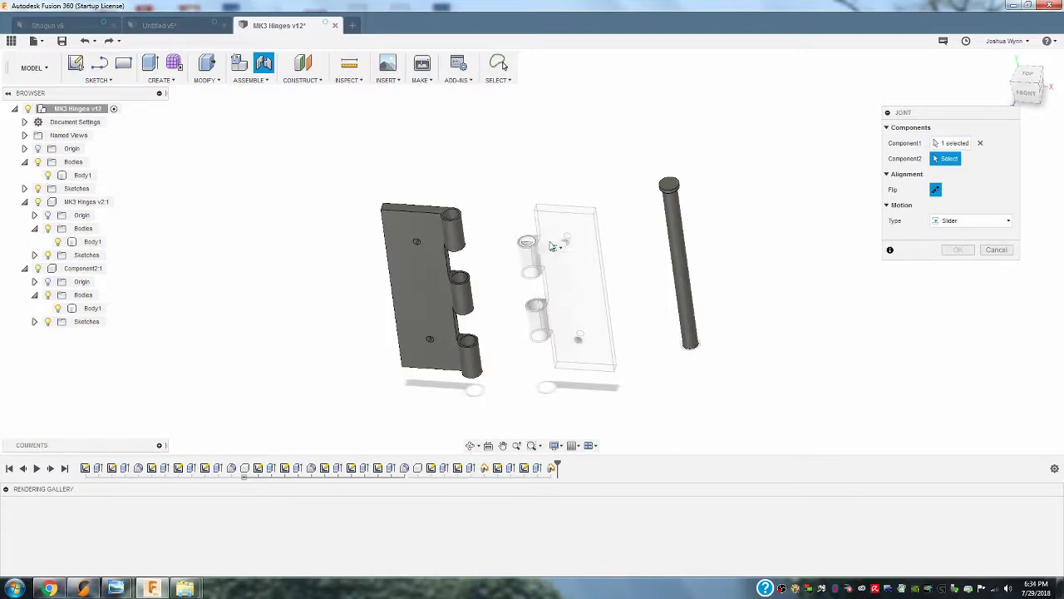
middle_click_drag(628, 293, 641, 218, "shift")
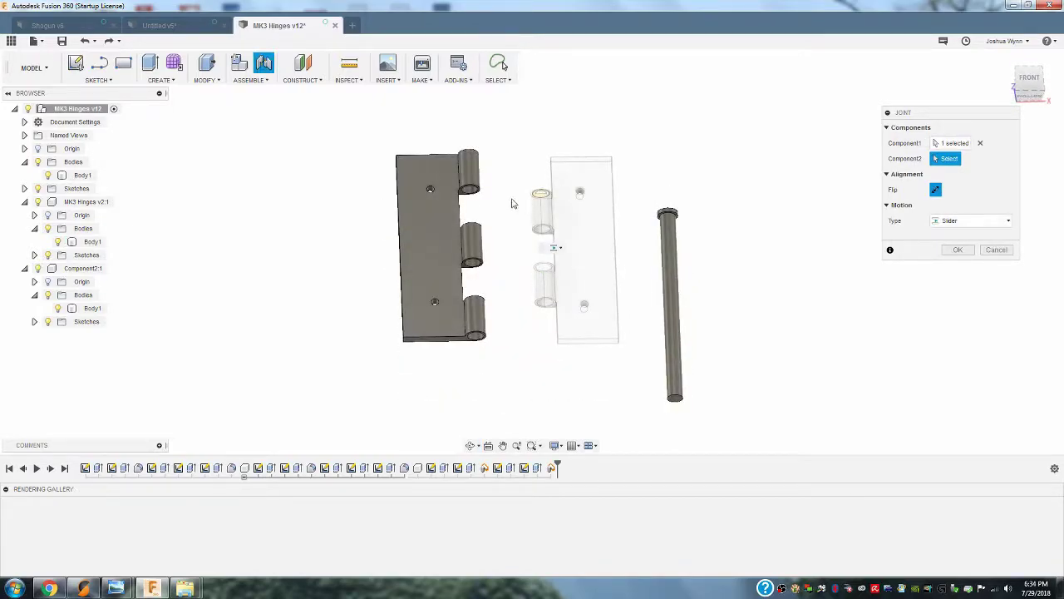
mouse_move(509, 208)
middle_mouse_down("shift")
mouse_move(513, 245)
mouse_move(518, 209)
middle_mouse_up("shift")
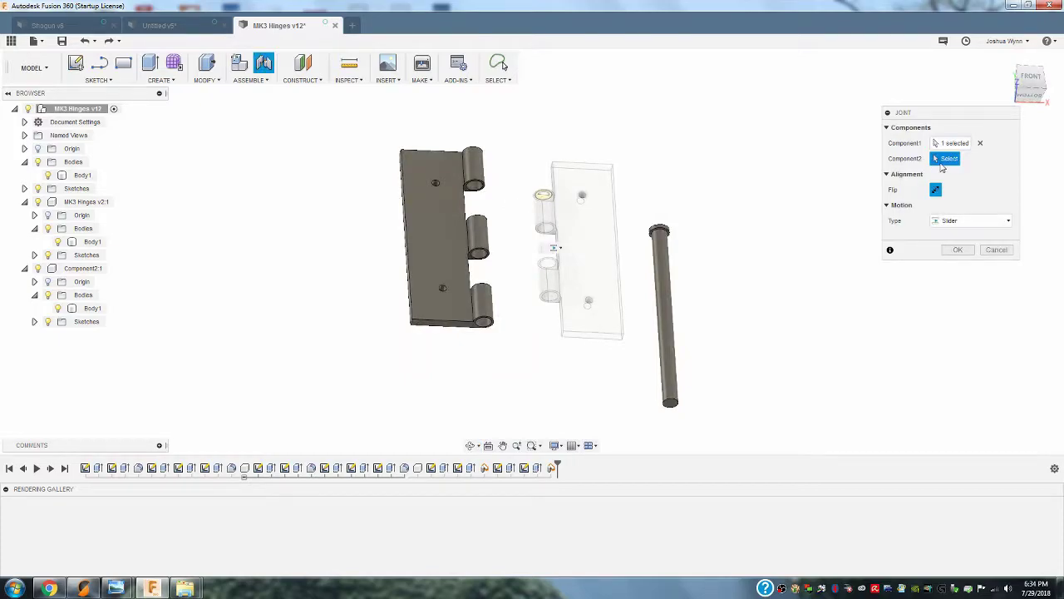
scroll(474, 190, "down", 1)
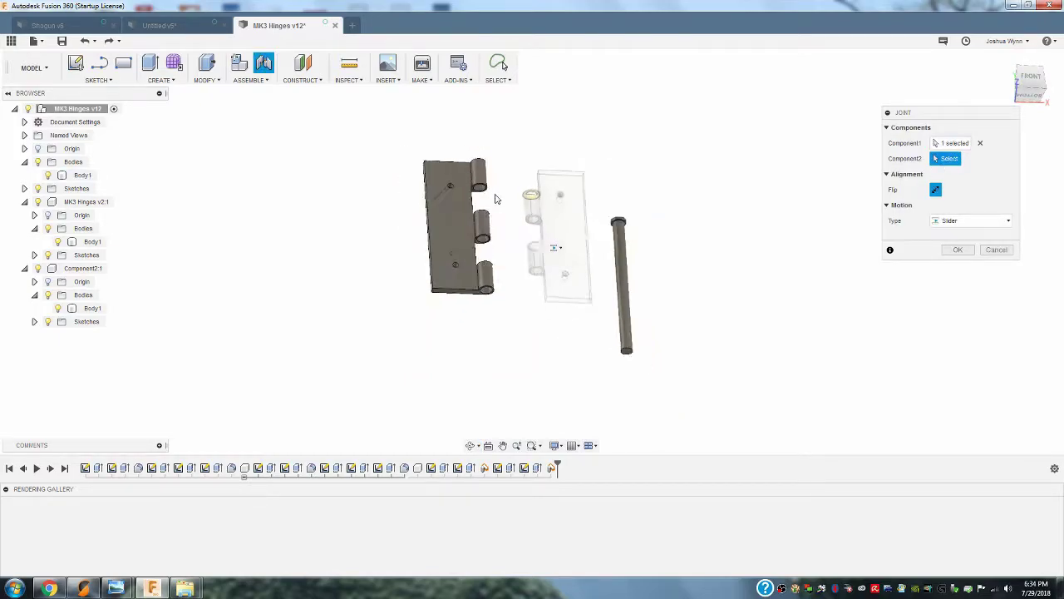
scroll(475, 191, "up", 5)
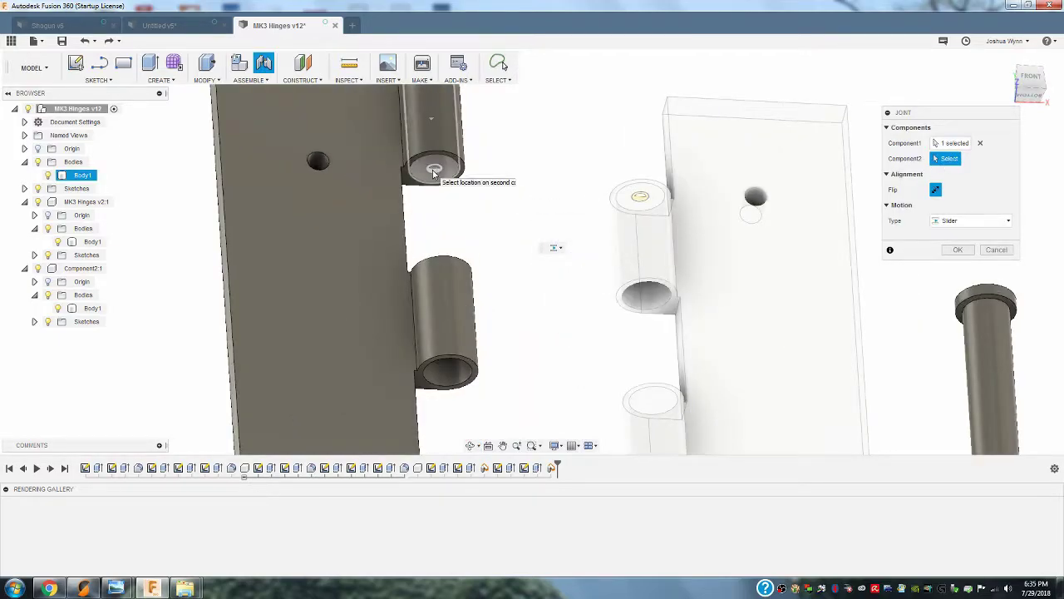
left_click(434, 170)
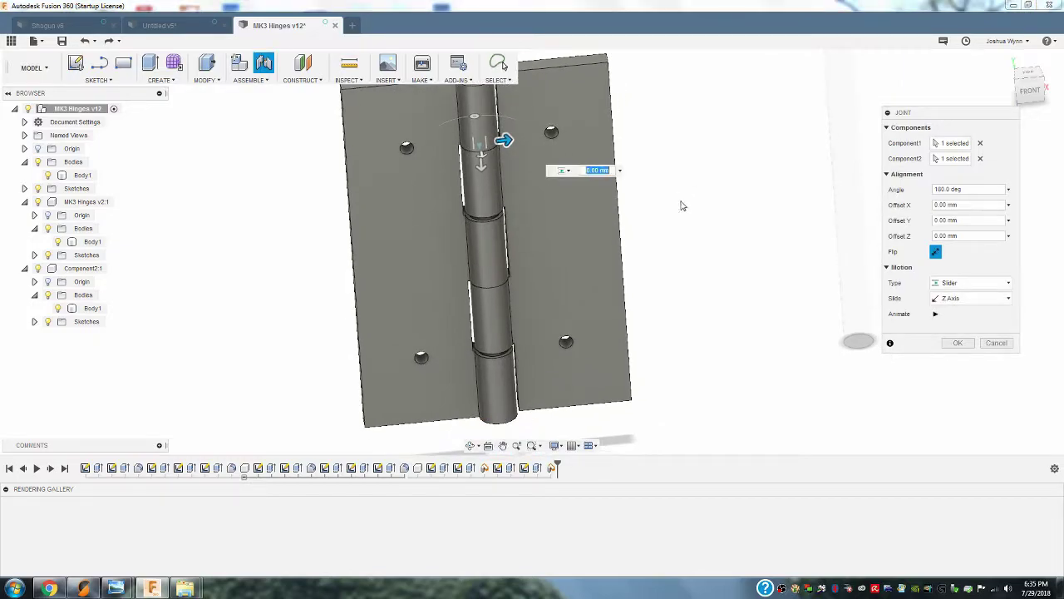
- View the joined hinge leaves from the front and change the joint's motion type to Revolute
middle_click_drag(682, 211, 670, 198, "shift")
left_click(1028, 87)
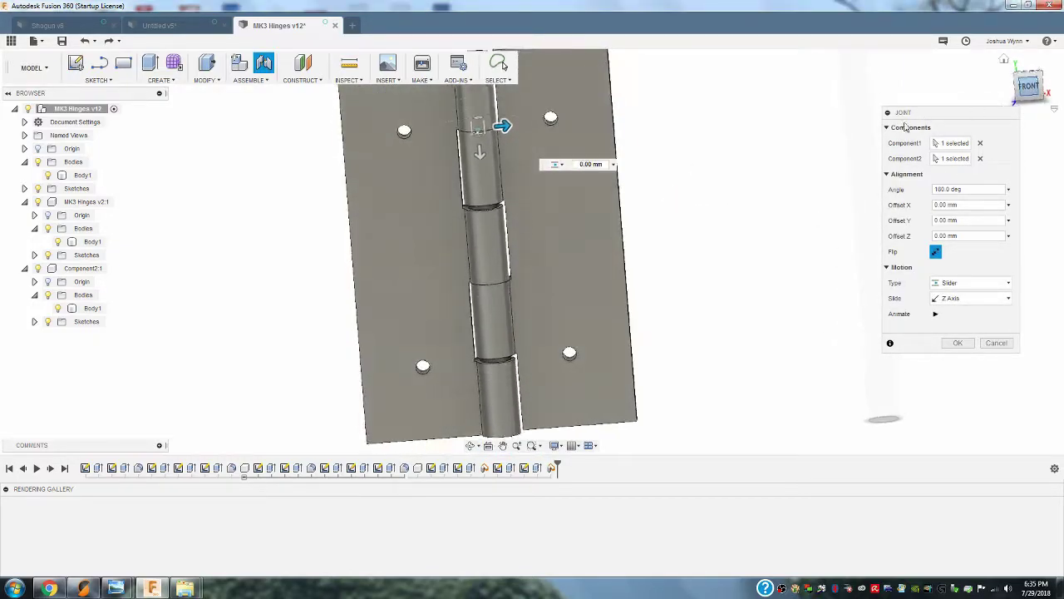
left_click(973, 283)
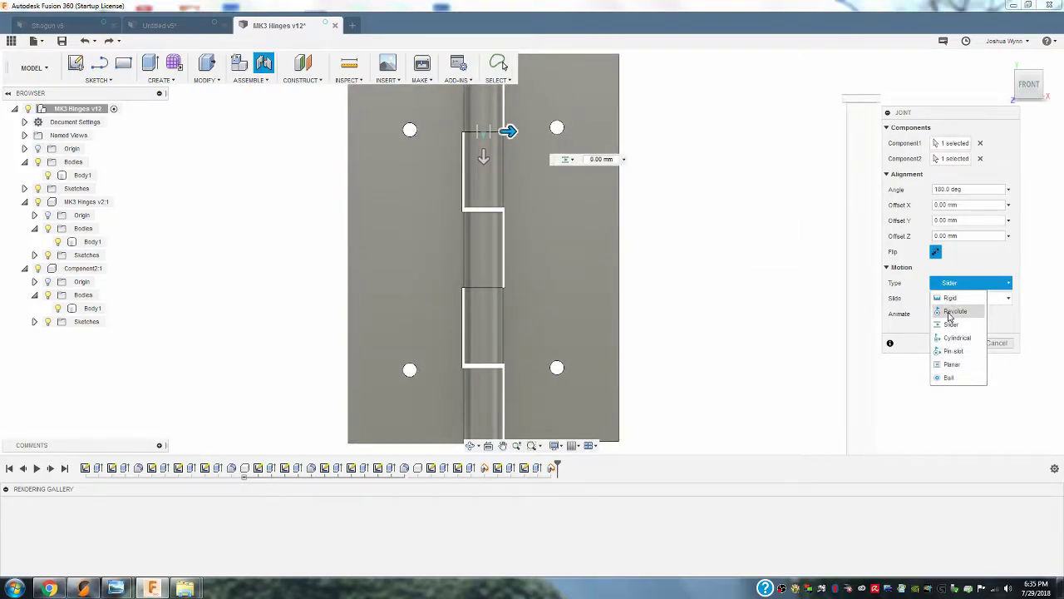
left_click(952, 311)
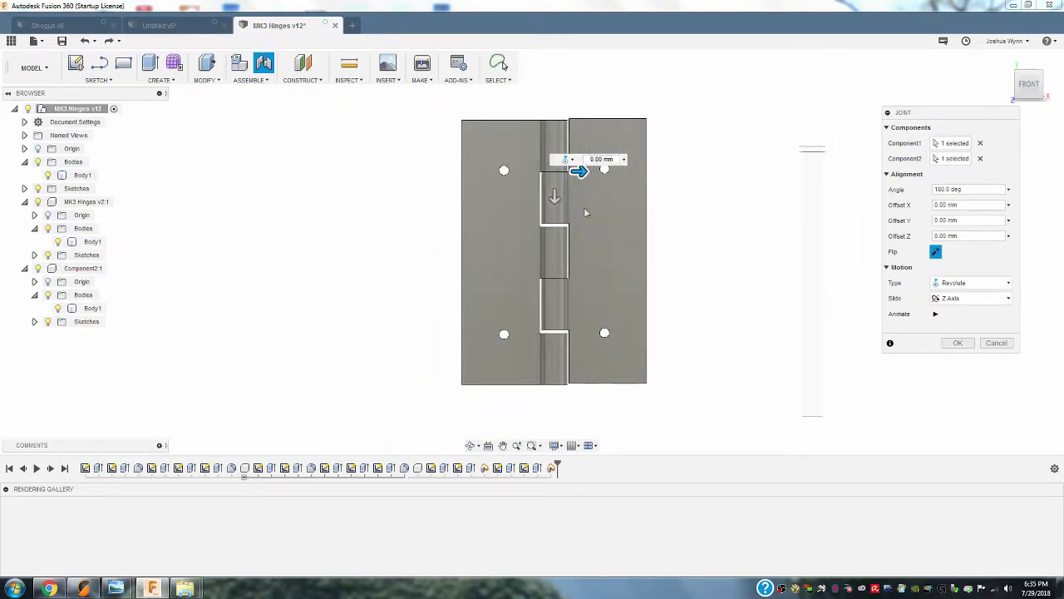
- Offset the hinge joint by 0.5 mm in Z along the knuckle axis and finish the joint
scroll(709, 212, "up", 3)
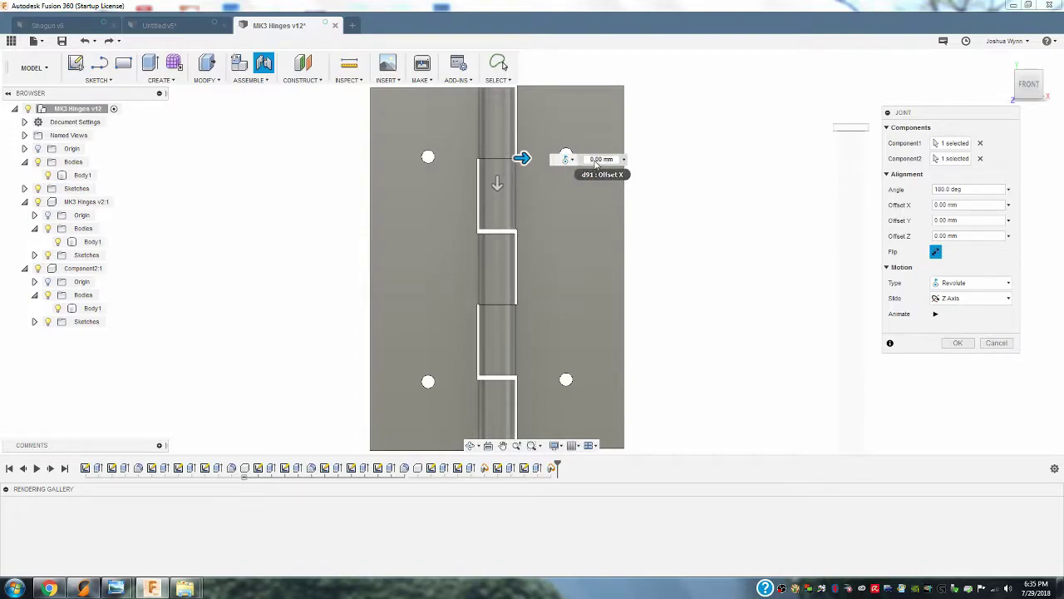
left_click(497, 185)
mouse_move(499, 182)
left_mouse_down()
mouse_move(498, 202)
mouse_move(499, 184)
left_mouse_up()
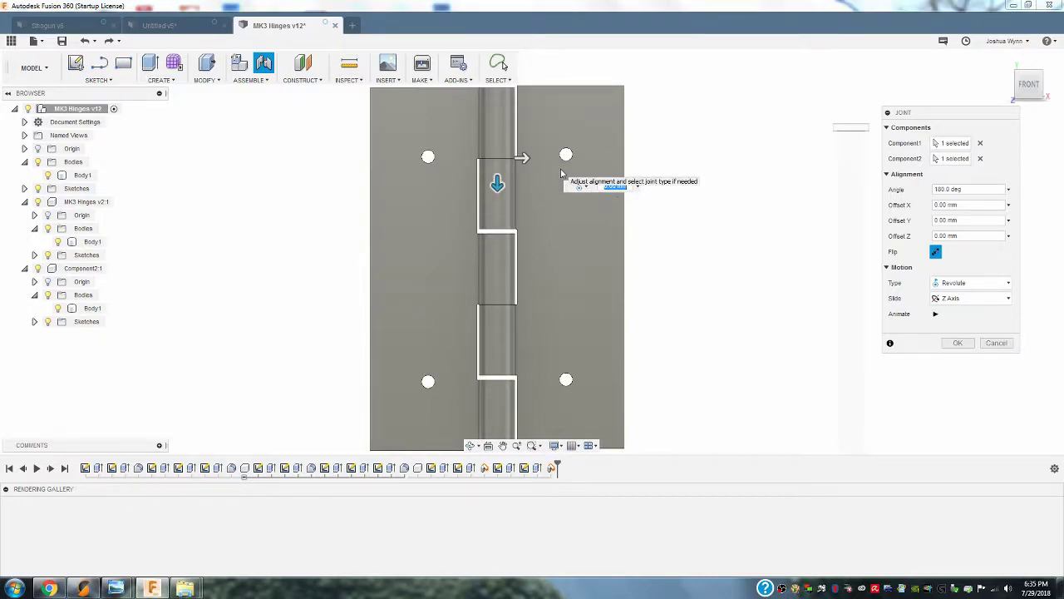
type(".5")
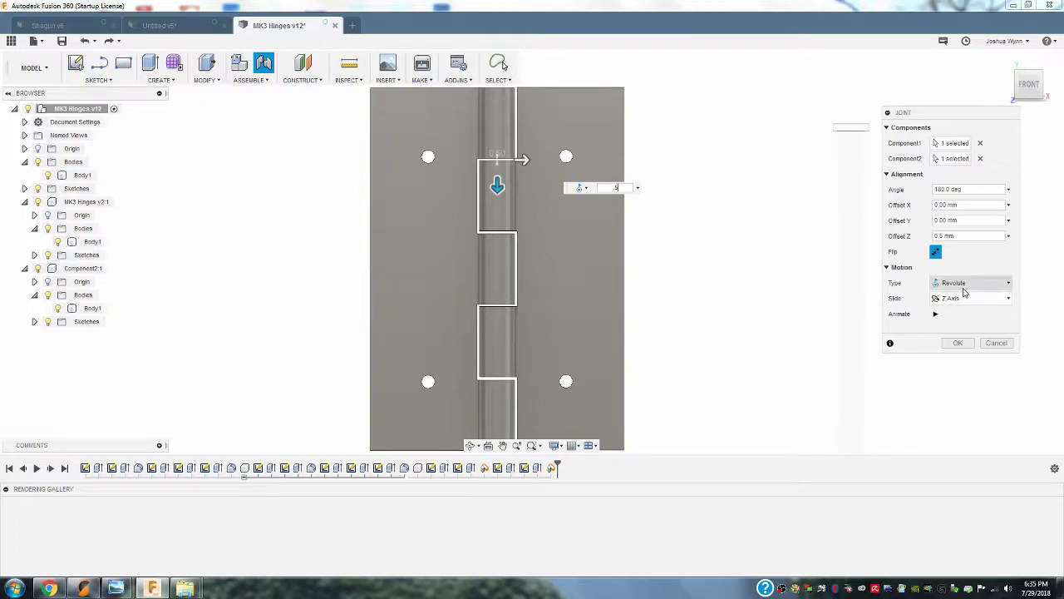
left_click(957, 345)
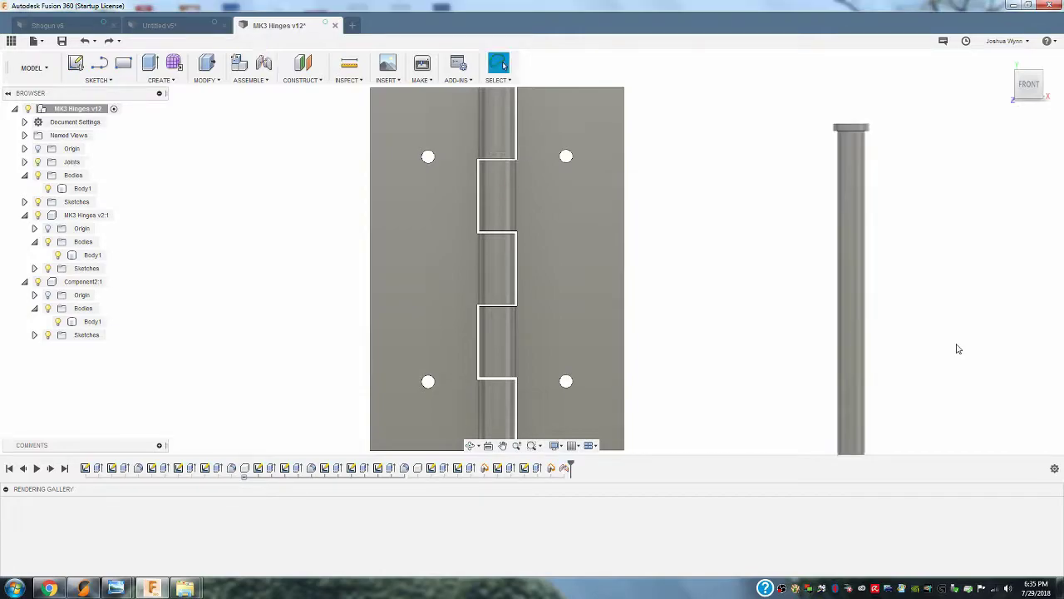
- Swing the two-knuckle leaf about the revolute joint to test it, and enable contact for all components
scroll(698, 304, "down", 2)
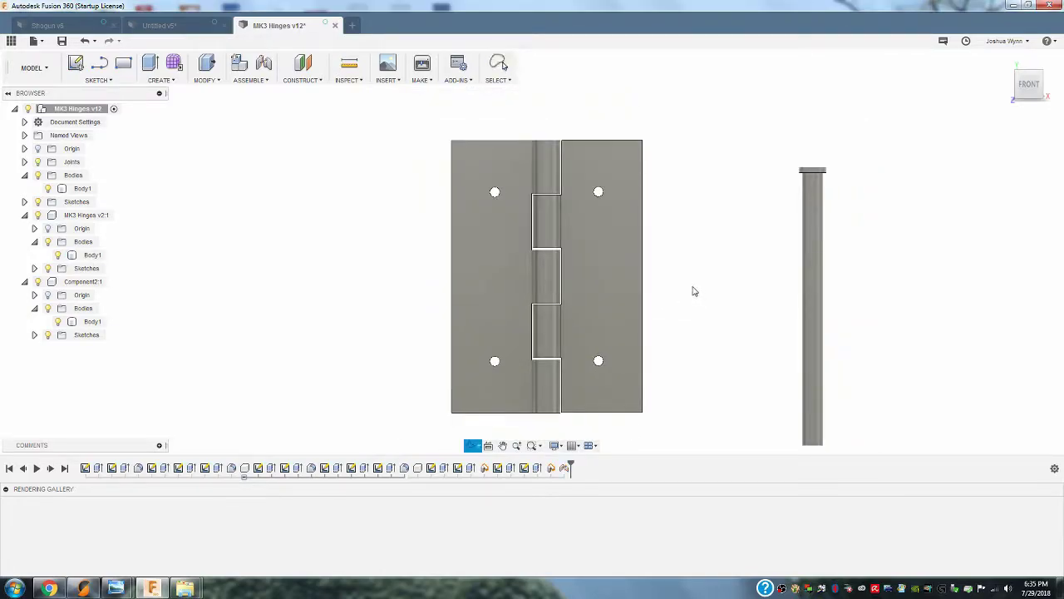
middle_click_drag(695, 291, 670, 307, "shift")
left_click_drag(591, 273, 634, 363)
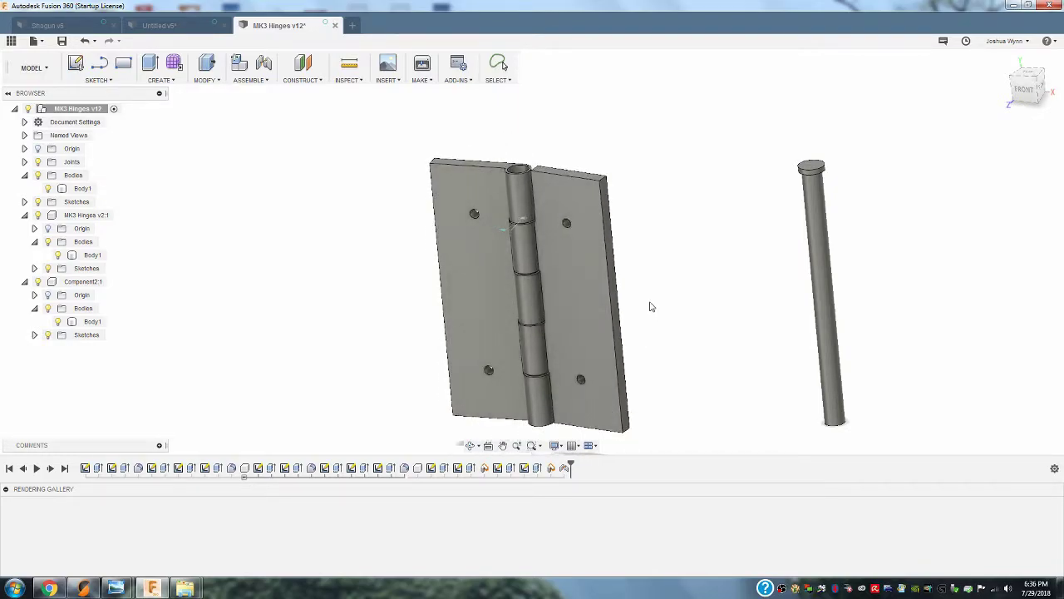
left_click(249, 80)
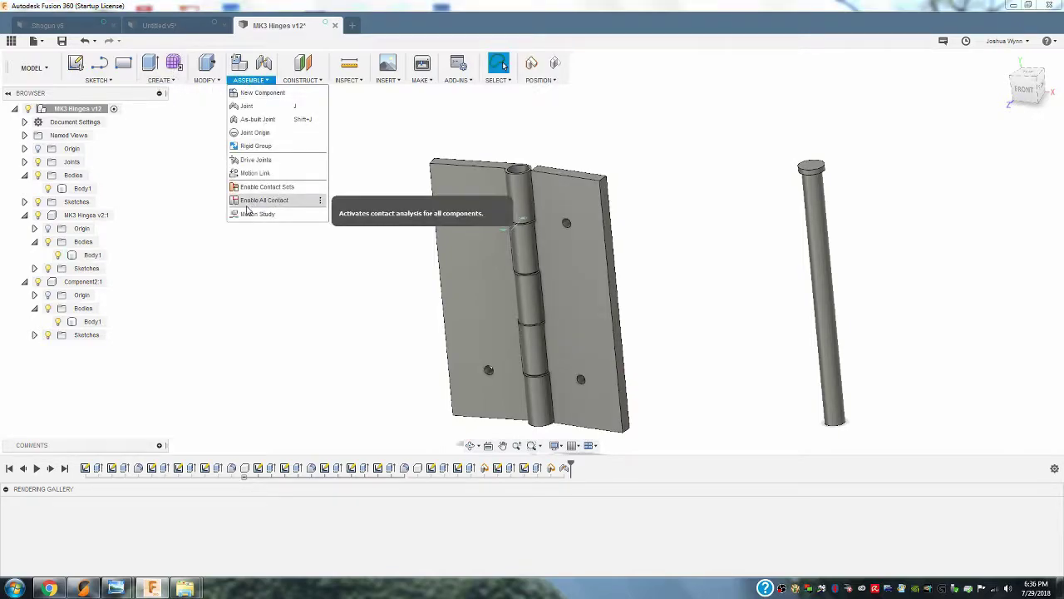
left_click(277, 204)
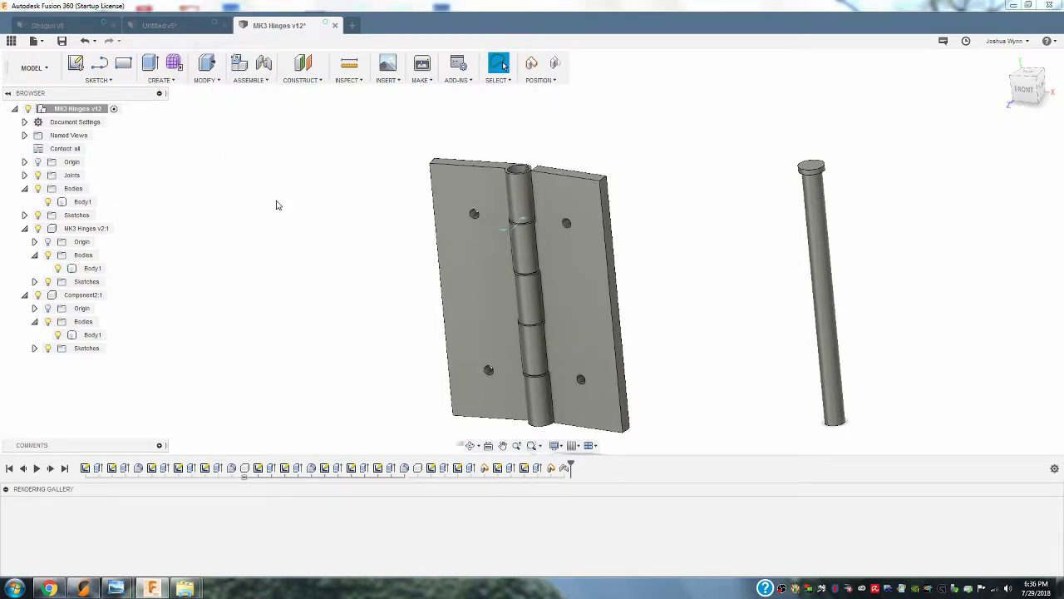
- Continue in the previous position and joint the lower end of the pin to the underside of the three-knuckle leaf's bottom knuckle
mouse_move(660, 266)
middle_mouse_down("shift")
mouse_move(703, 253)
mouse_move(672, 257)
mouse_move(659, 224)
mouse_move(670, 264)
middle_mouse_up("shift")
middle_click_drag(741, 280, 730, 237, "shift")
left_click(821, 428)
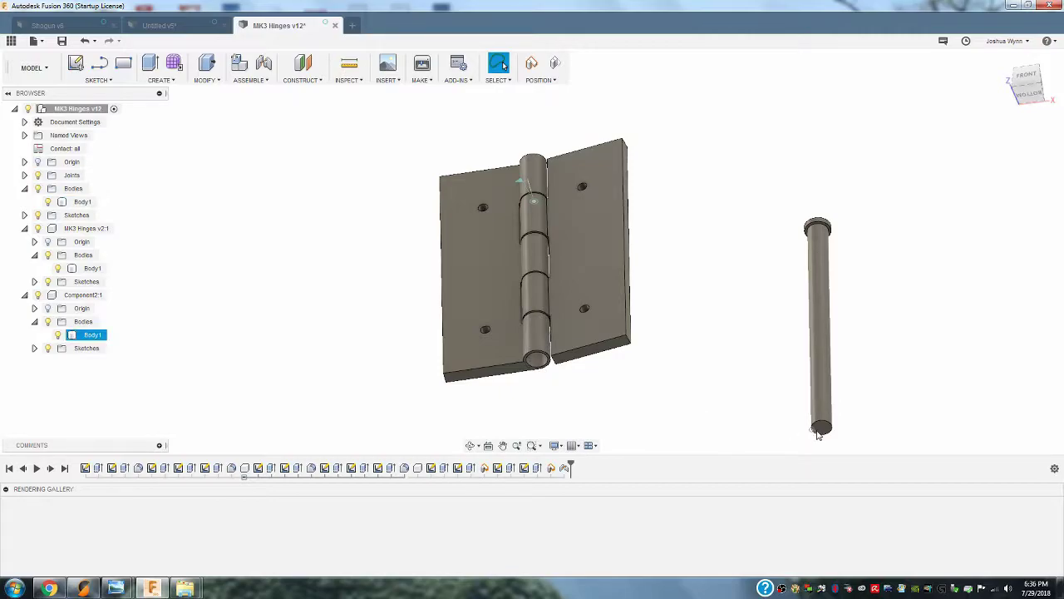
left_click(262, 65)
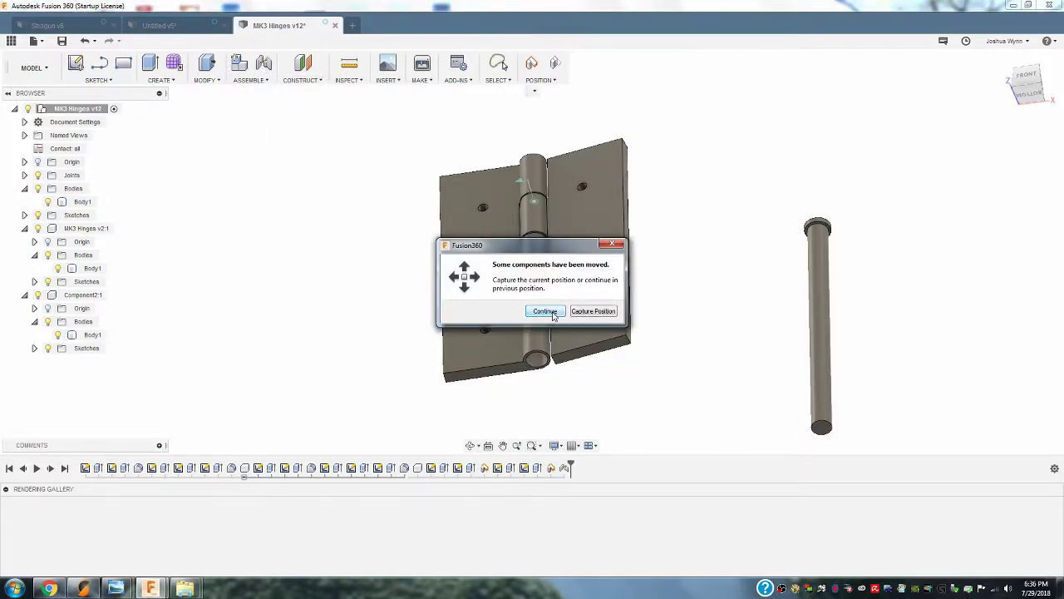
left_click(546, 311)
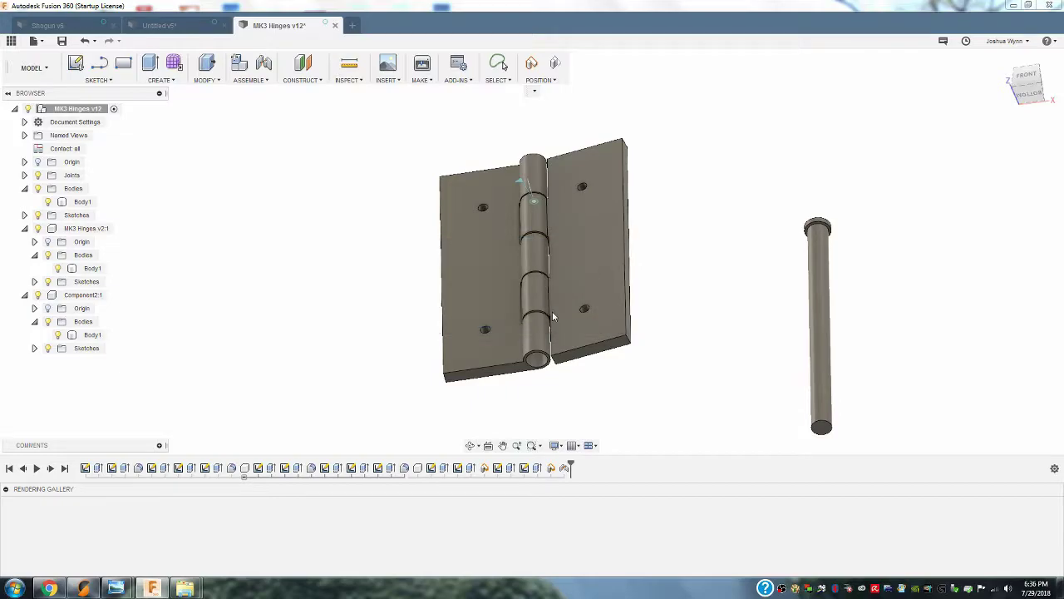
left_click(822, 428)
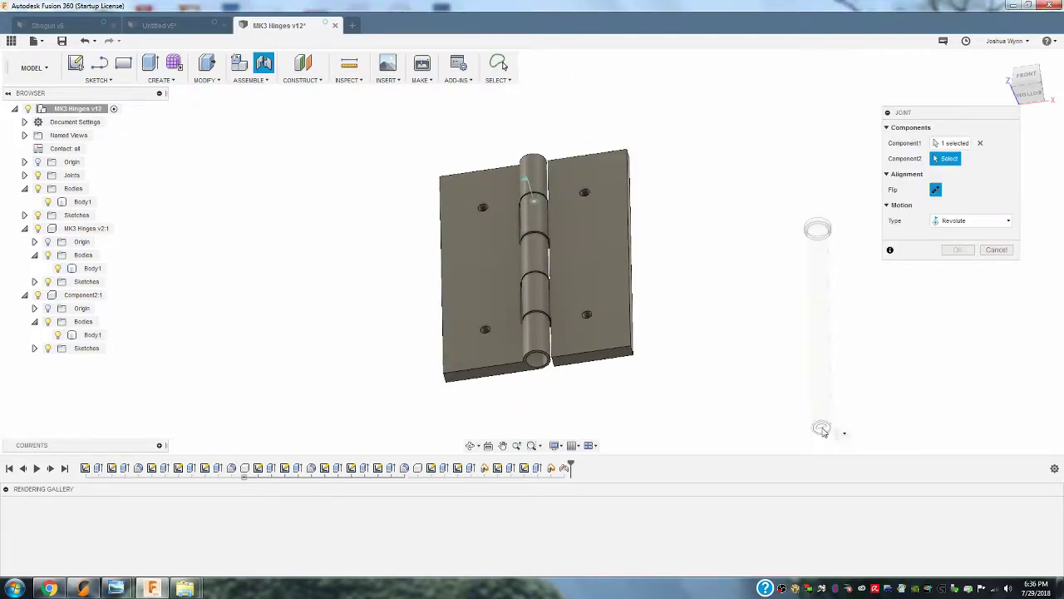
left_click(536, 361)
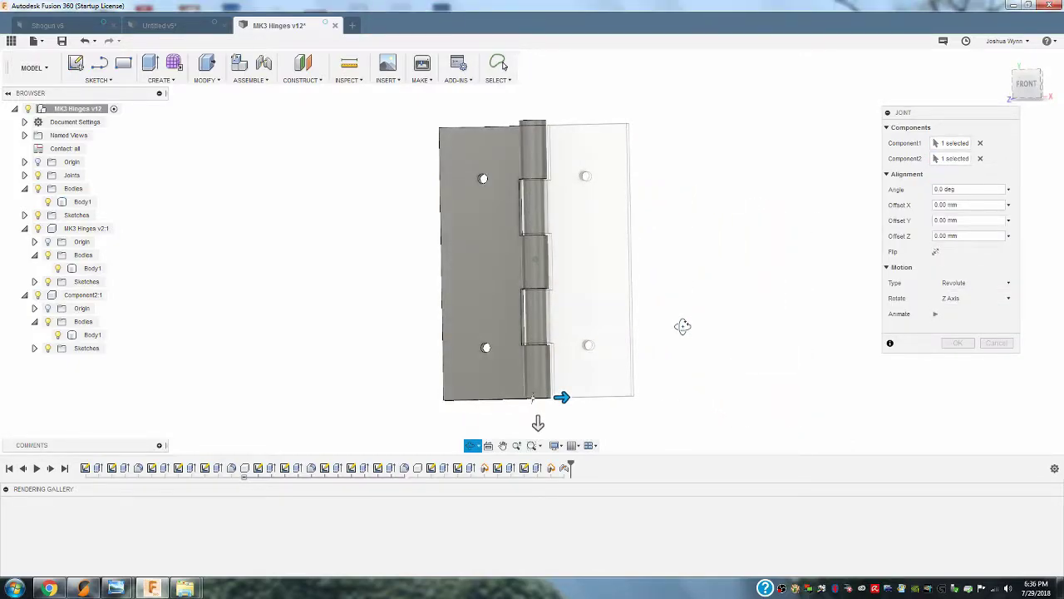
- Change the pin joint's motion type to Slider along the Z axis and finish the joint
left_click(974, 284)
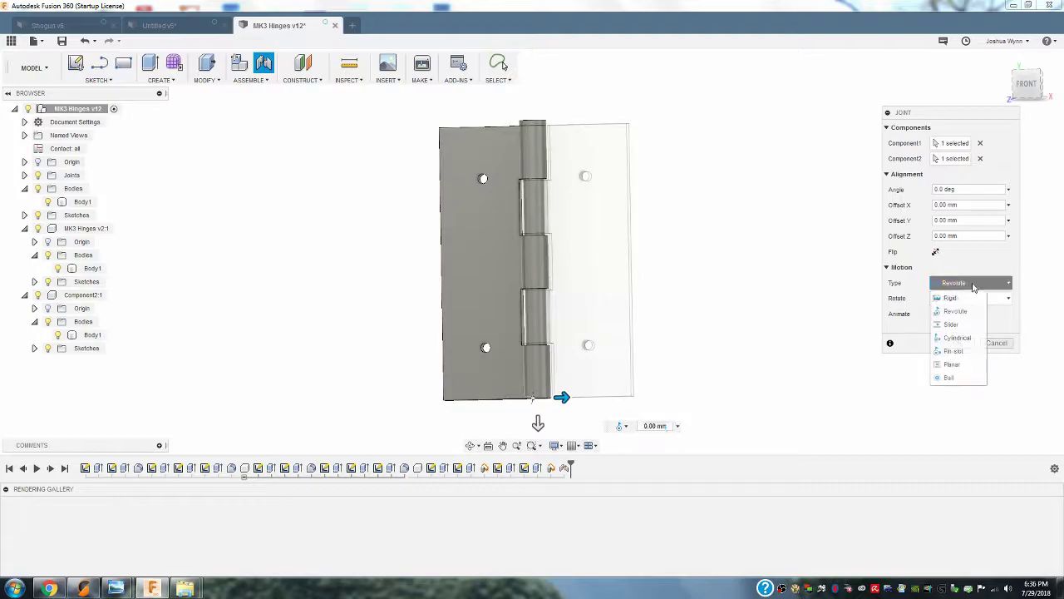
left_click(952, 324)
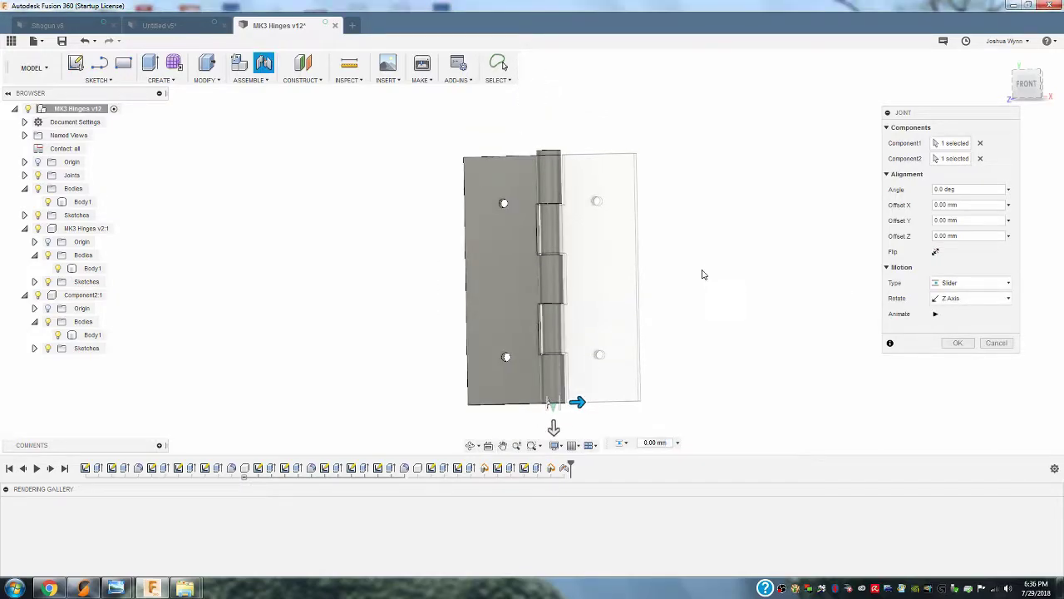
left_click(959, 343)
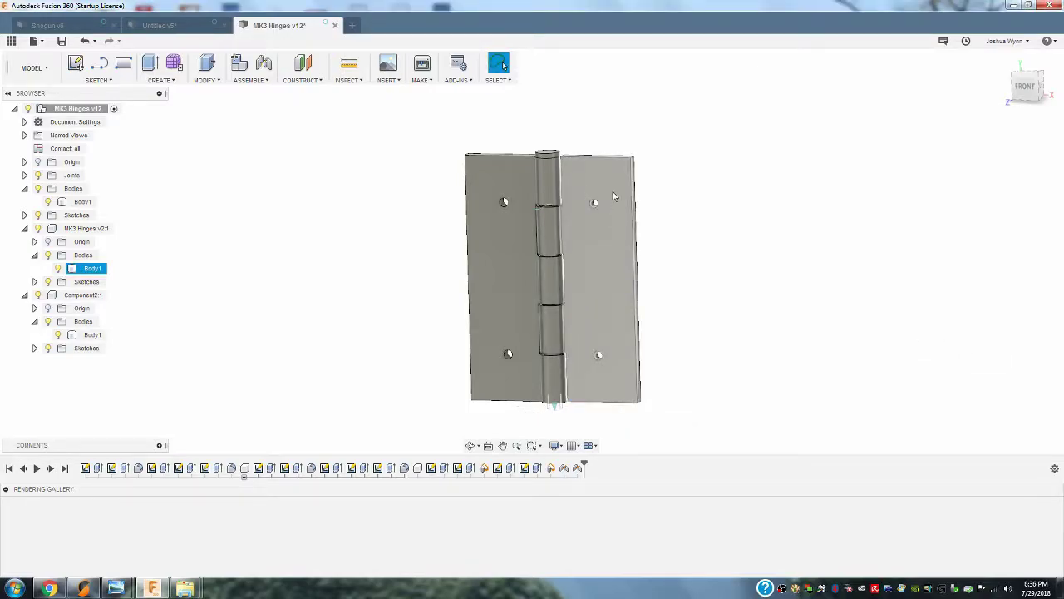
- Swing the two-knuckle leaf closed and open around the pin to test the hinge motion and contact from several angles
left_click(657, 214)
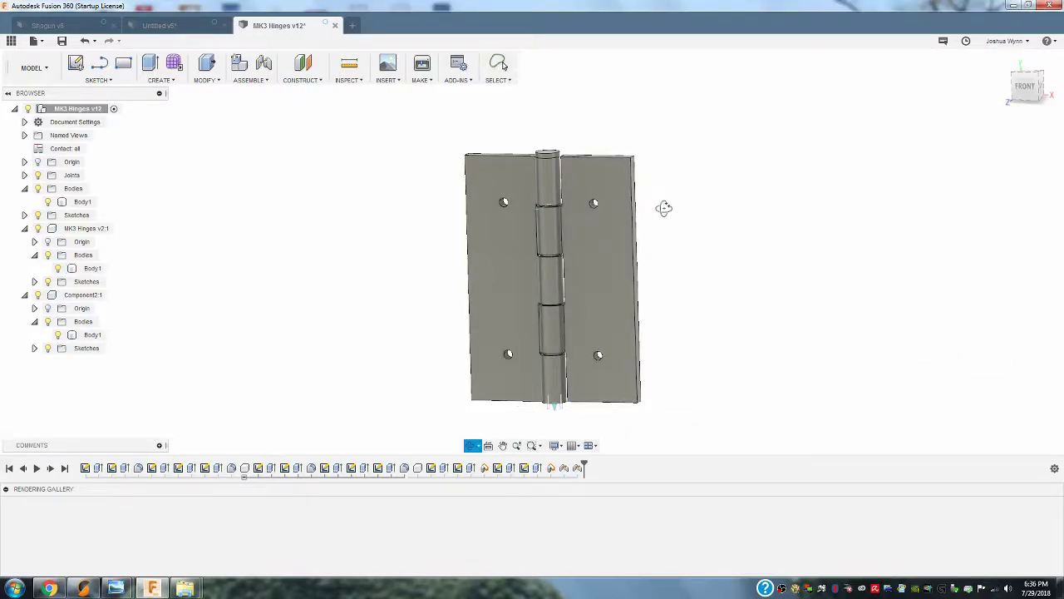
middle_click_drag(663, 208, 693, 257, "shift")
left_click(627, 250)
left_click_drag(626, 249, 521, 271)
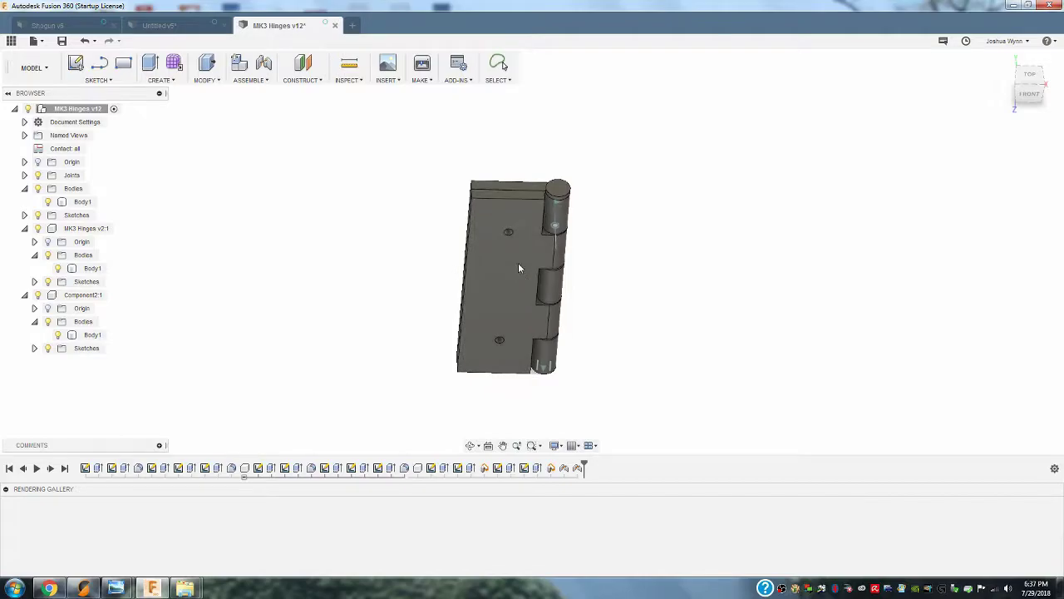
left_click_drag(512, 221, 528, 265)
middle_click_drag(668, 241, 672, 293, "shift")
left_click_drag(551, 349, 568, 267)
middle_click_drag(585, 281, 618, 288, "shift")
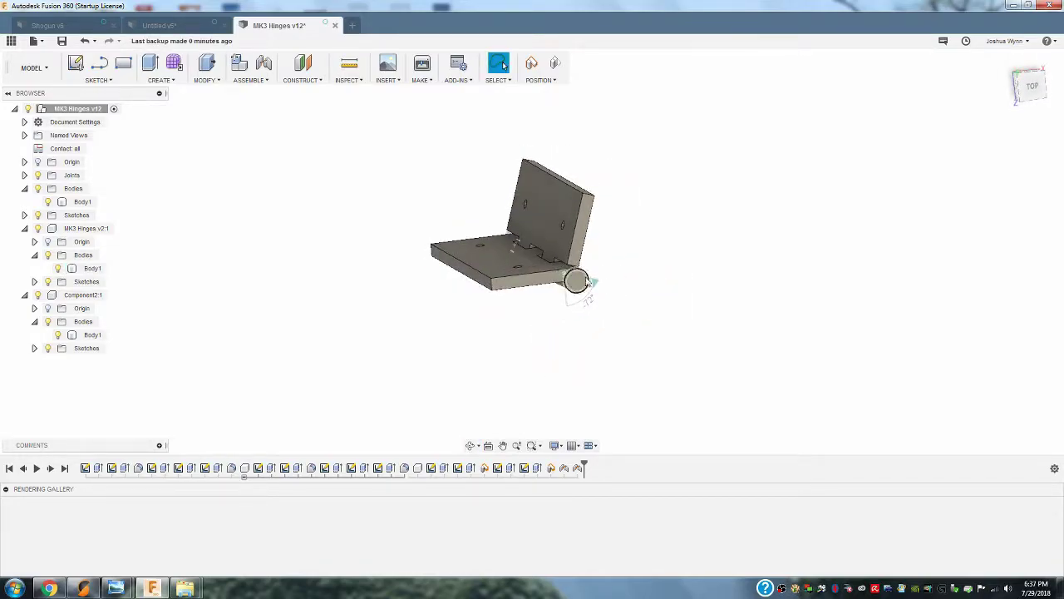
left_click_drag(563, 241, 565, 304)
middle_click_drag(557, 304, 652, 227, "shift")
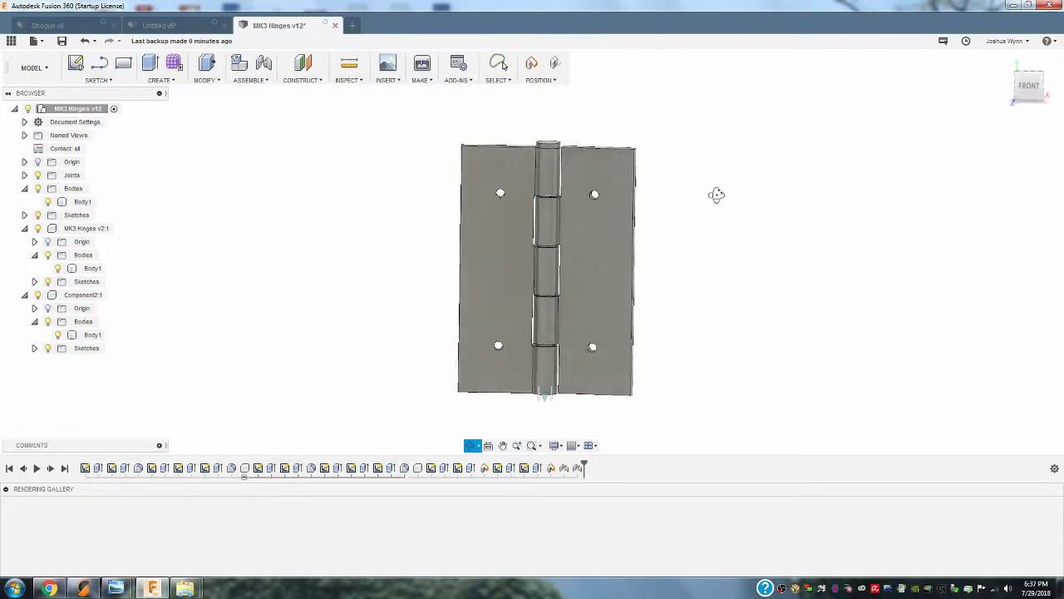
- Slide the pin up out of the knuckles and back down into the hinge to test the slider joint
middle_click_drag(715, 195, 696, 218, "shift")
left_click_drag(539, 160, 536, 108)
scroll(707, 198, "down", 2)
left_click(589, 146)
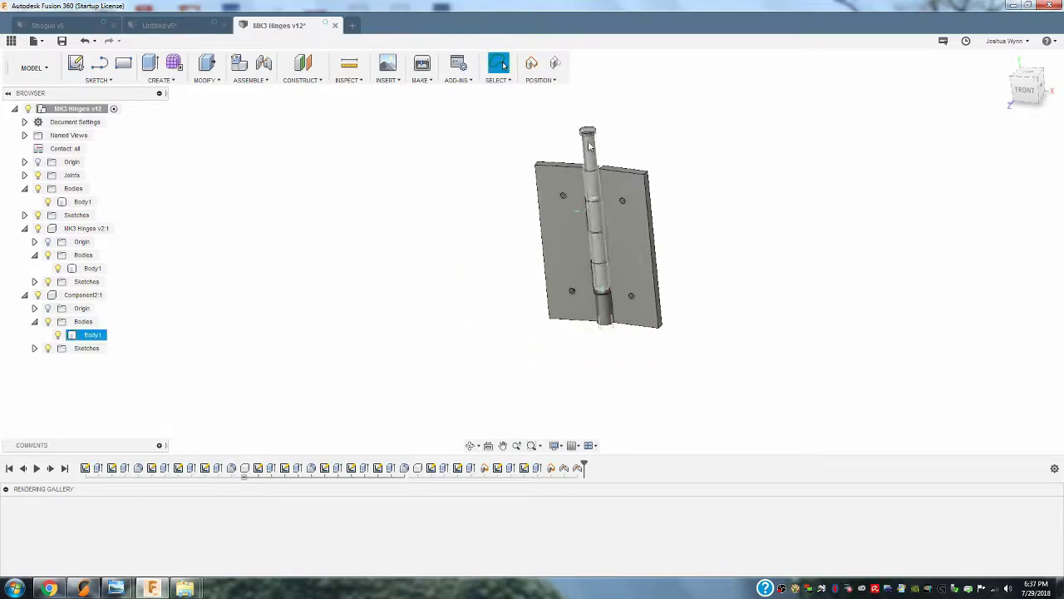
left_click_drag(588, 148, 603, 188)
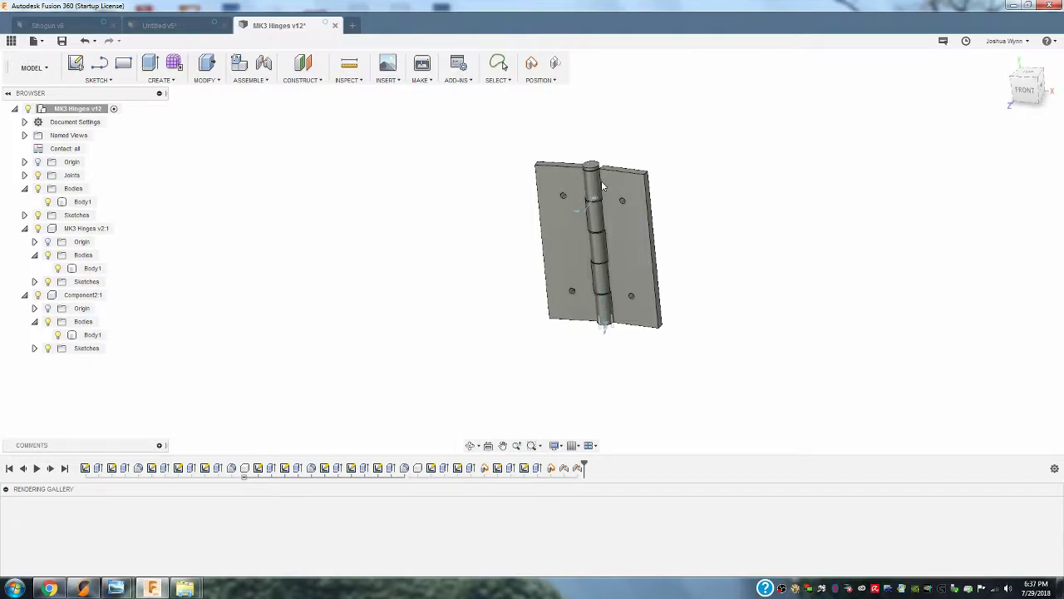
key("Escape")
middle_click_drag(726, 328, 620, 307, "shift")
scroll(748, 304, "down", 1)
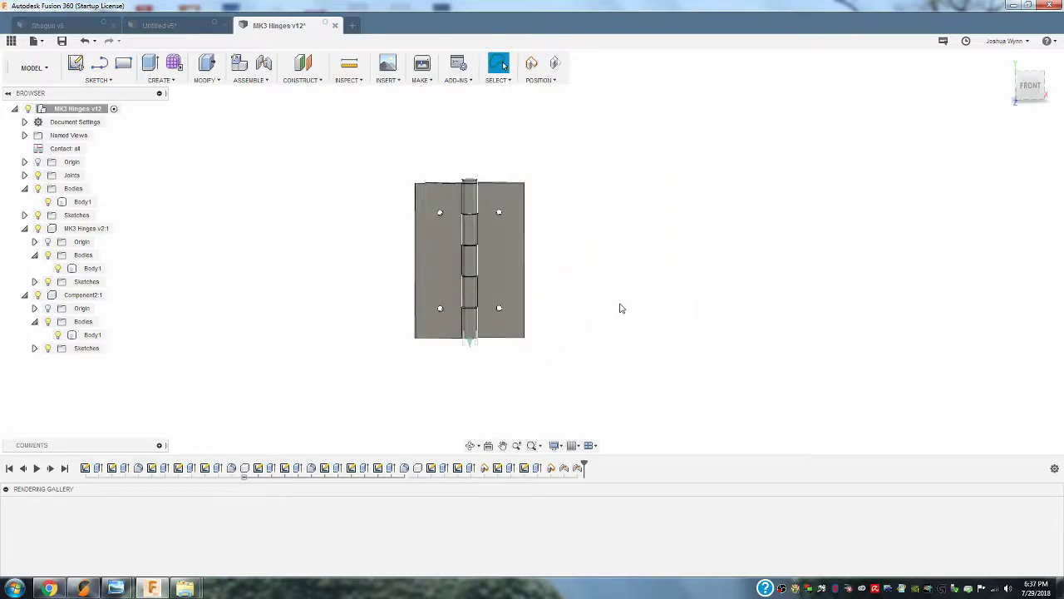
scroll(620, 306, "up", 3)
middle_click_drag(551, 252, 620, 289)
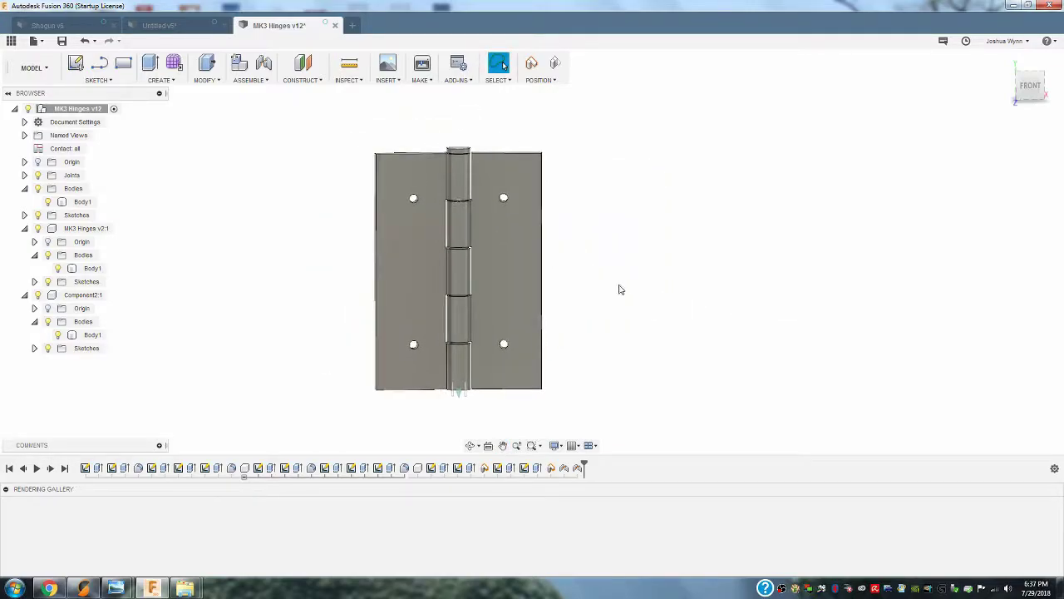